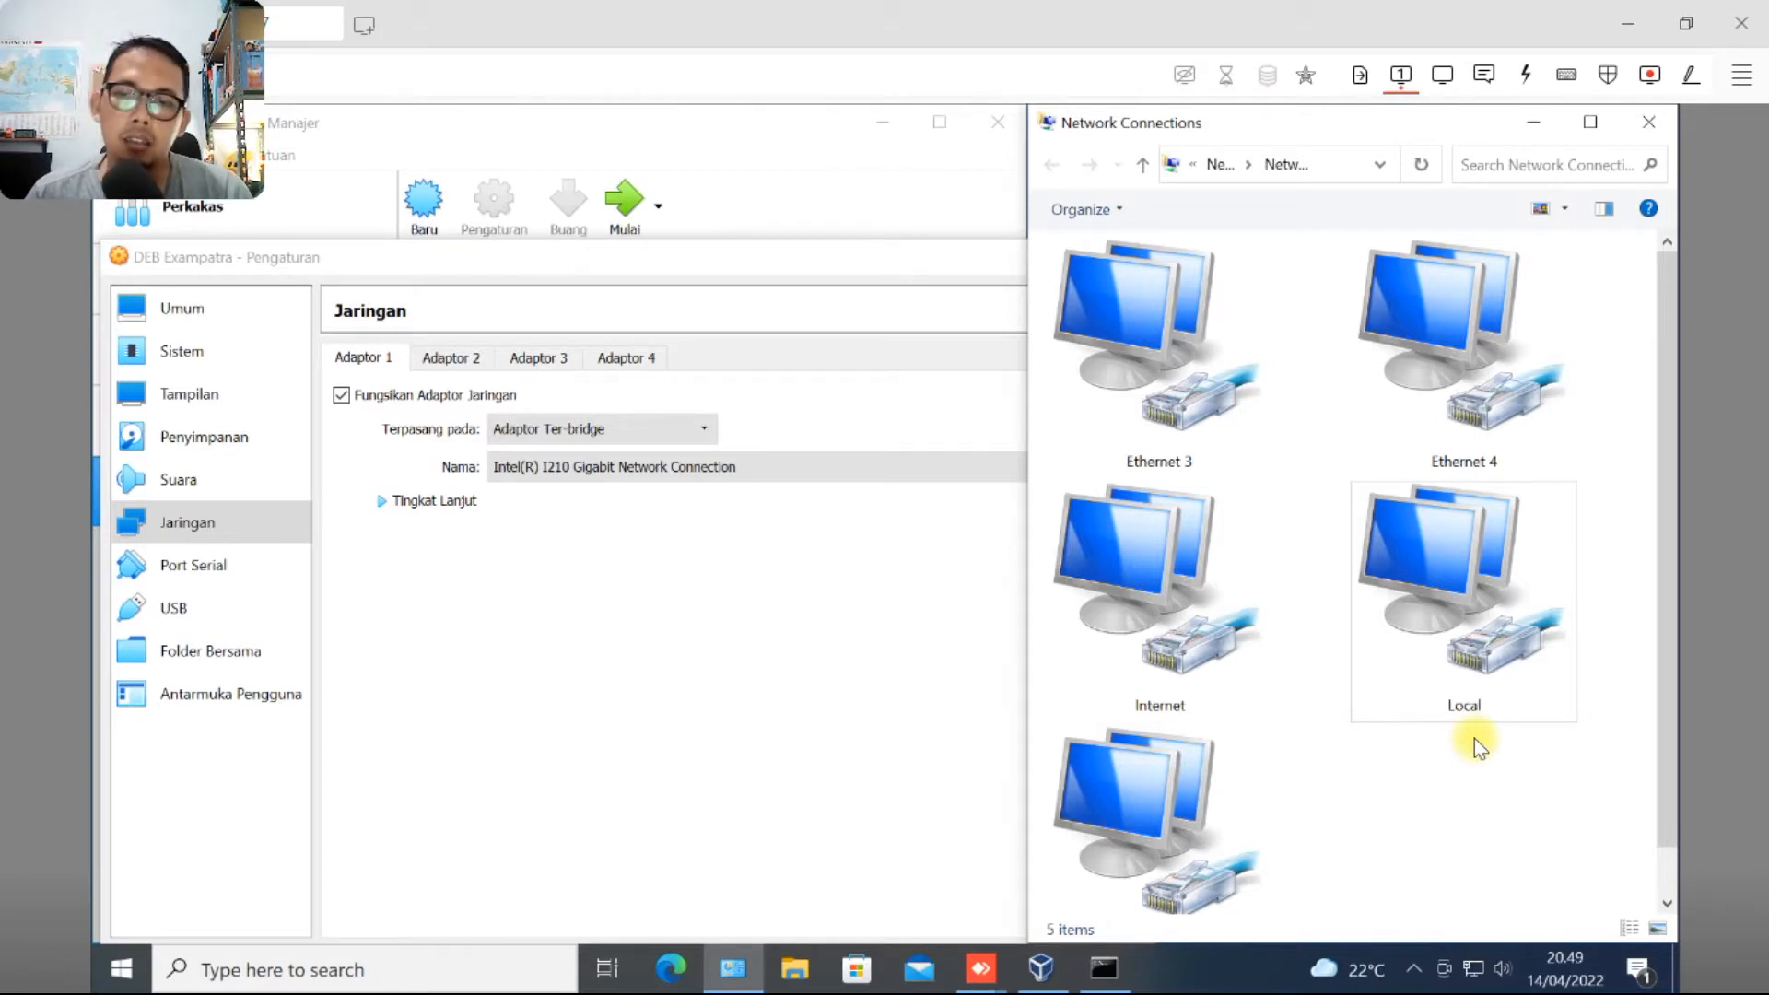
# Step: Check the network settings of Adaptor 1 and Adaptor 2, and attach Adaptor 1 to Adaptor Ter-bridge
pyautogui.click(586, 595)
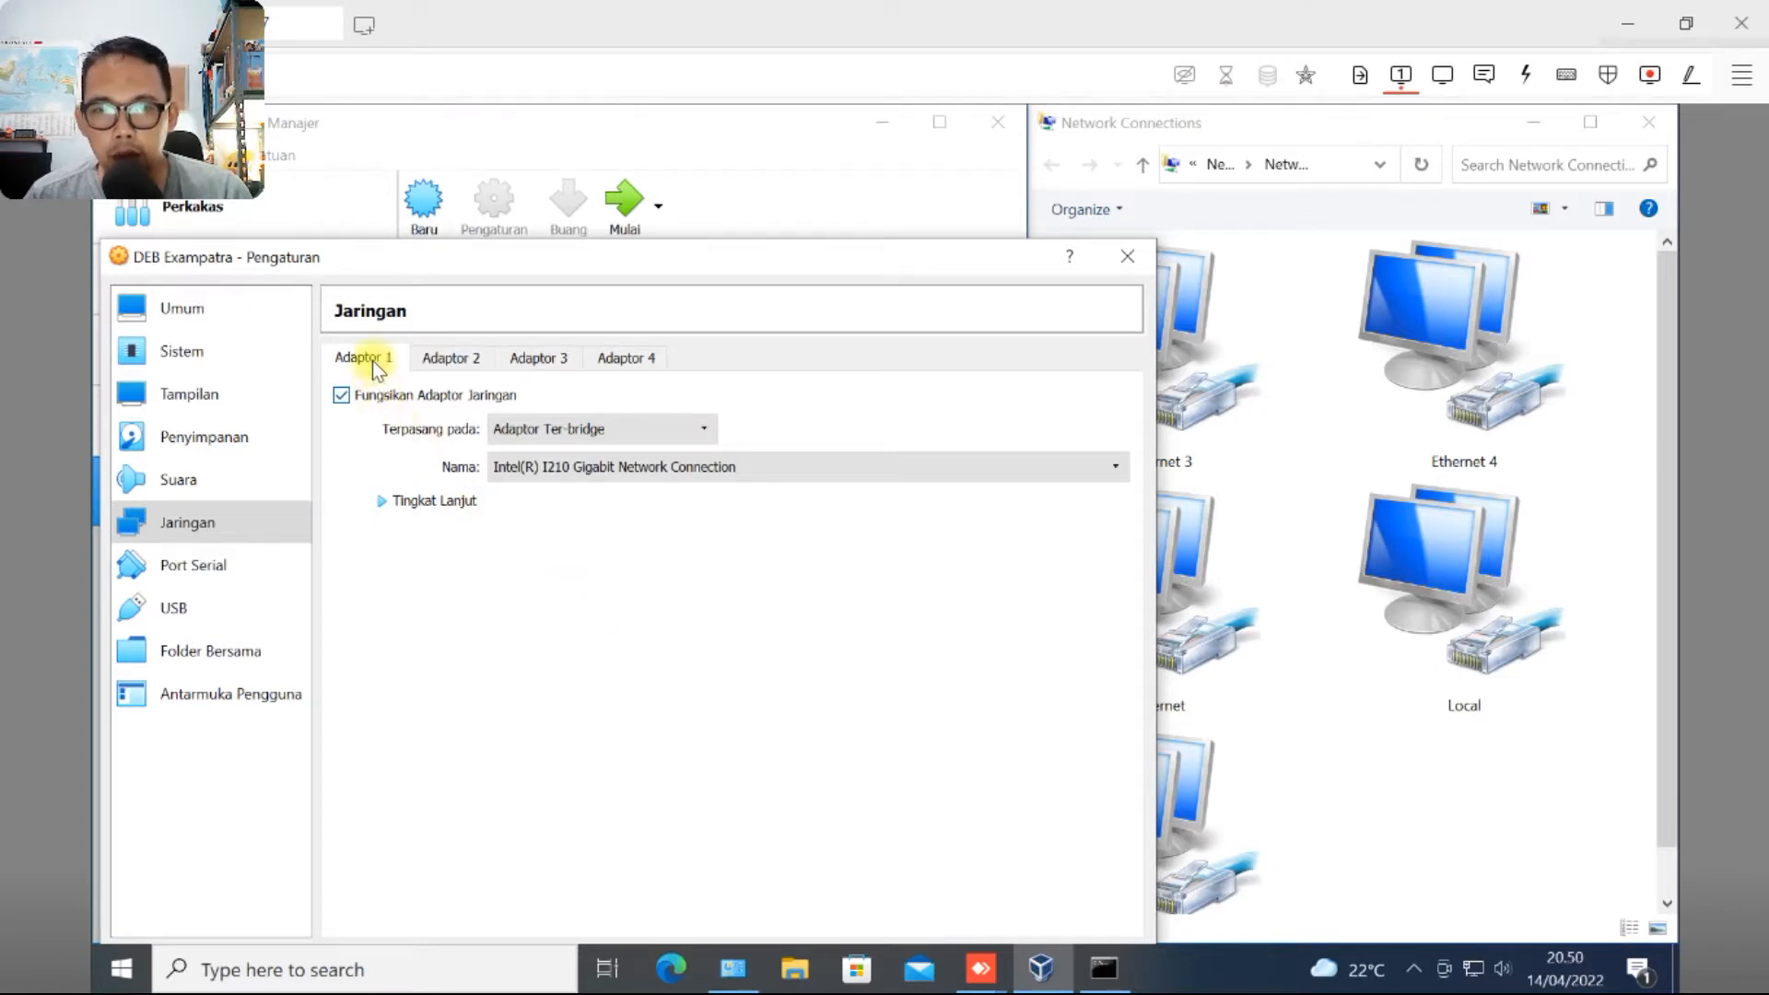
pyautogui.click(433, 363)
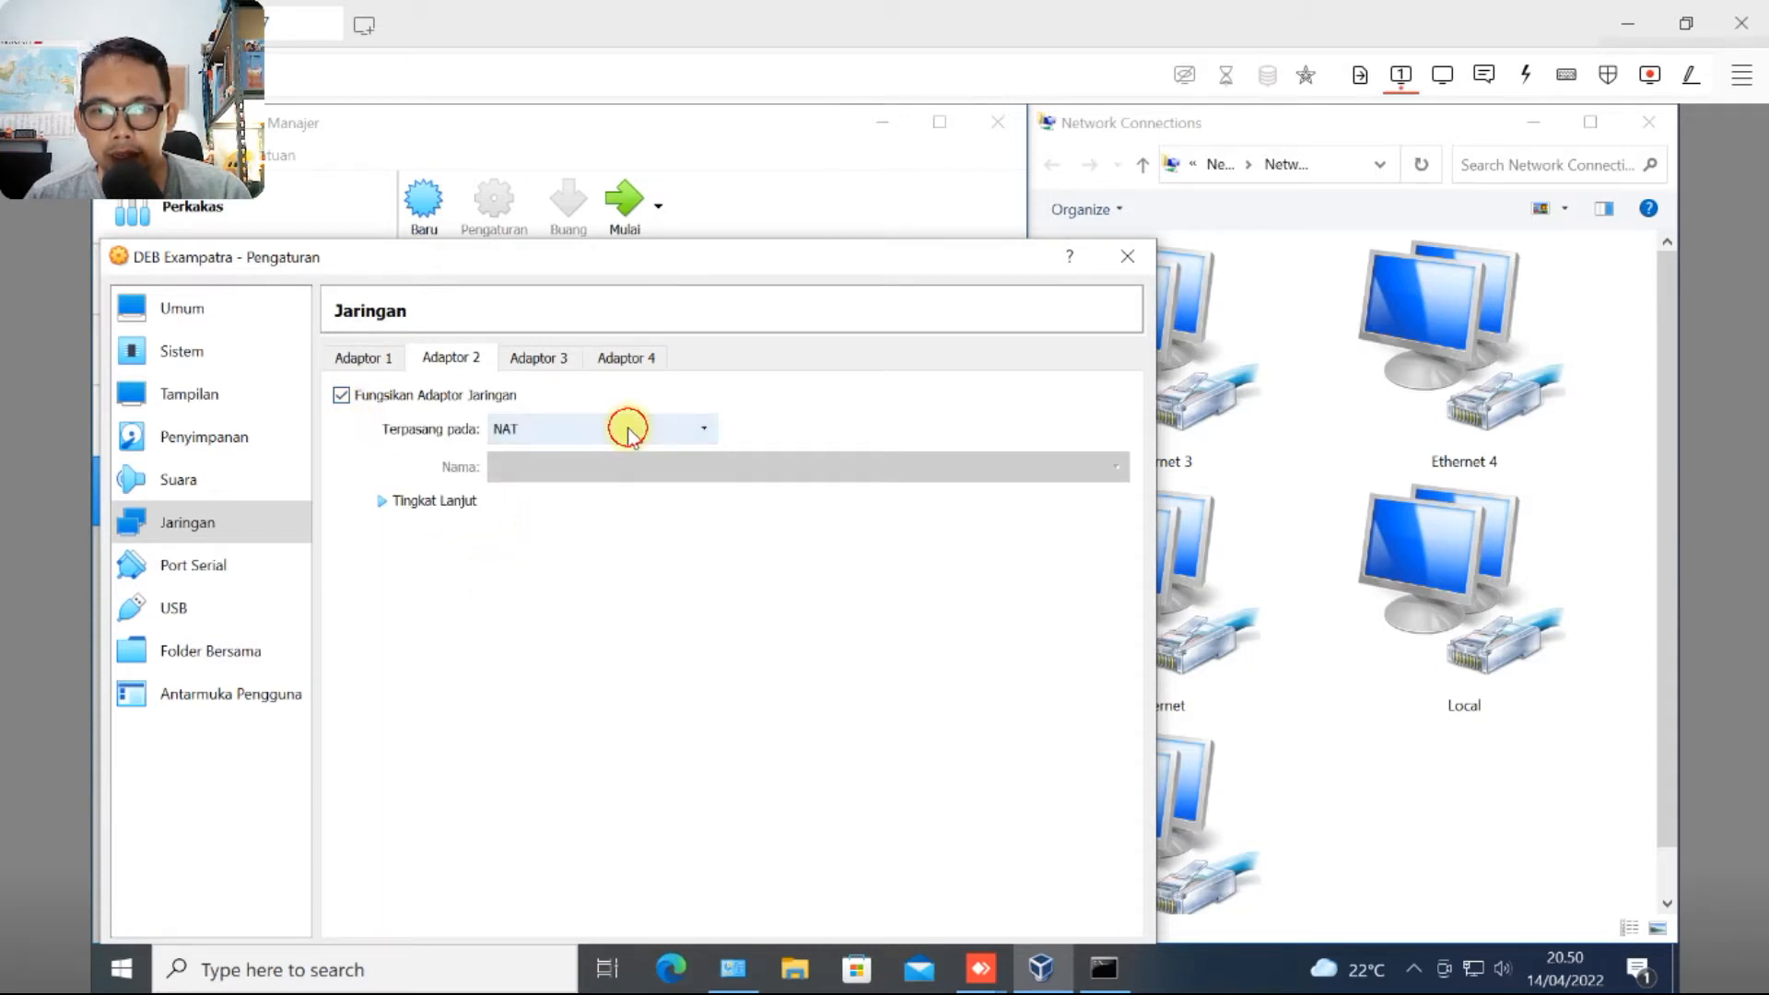
pyautogui.click(374, 366)
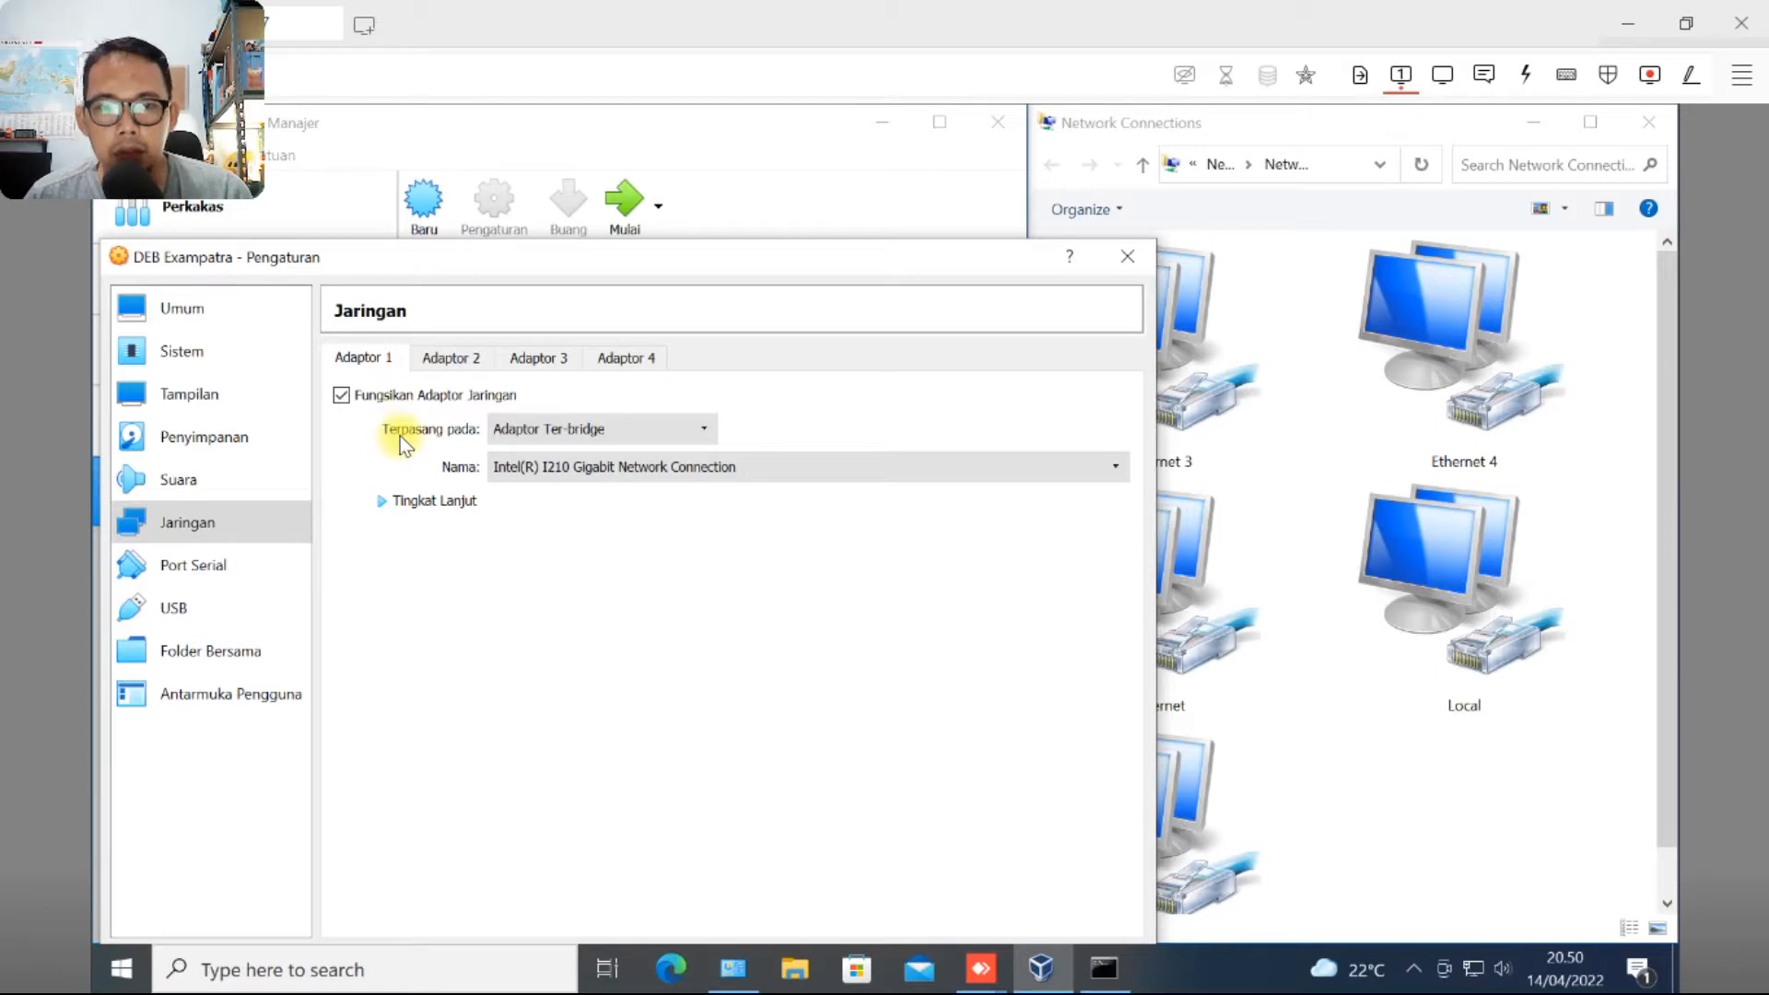
pyautogui.click(562, 433)
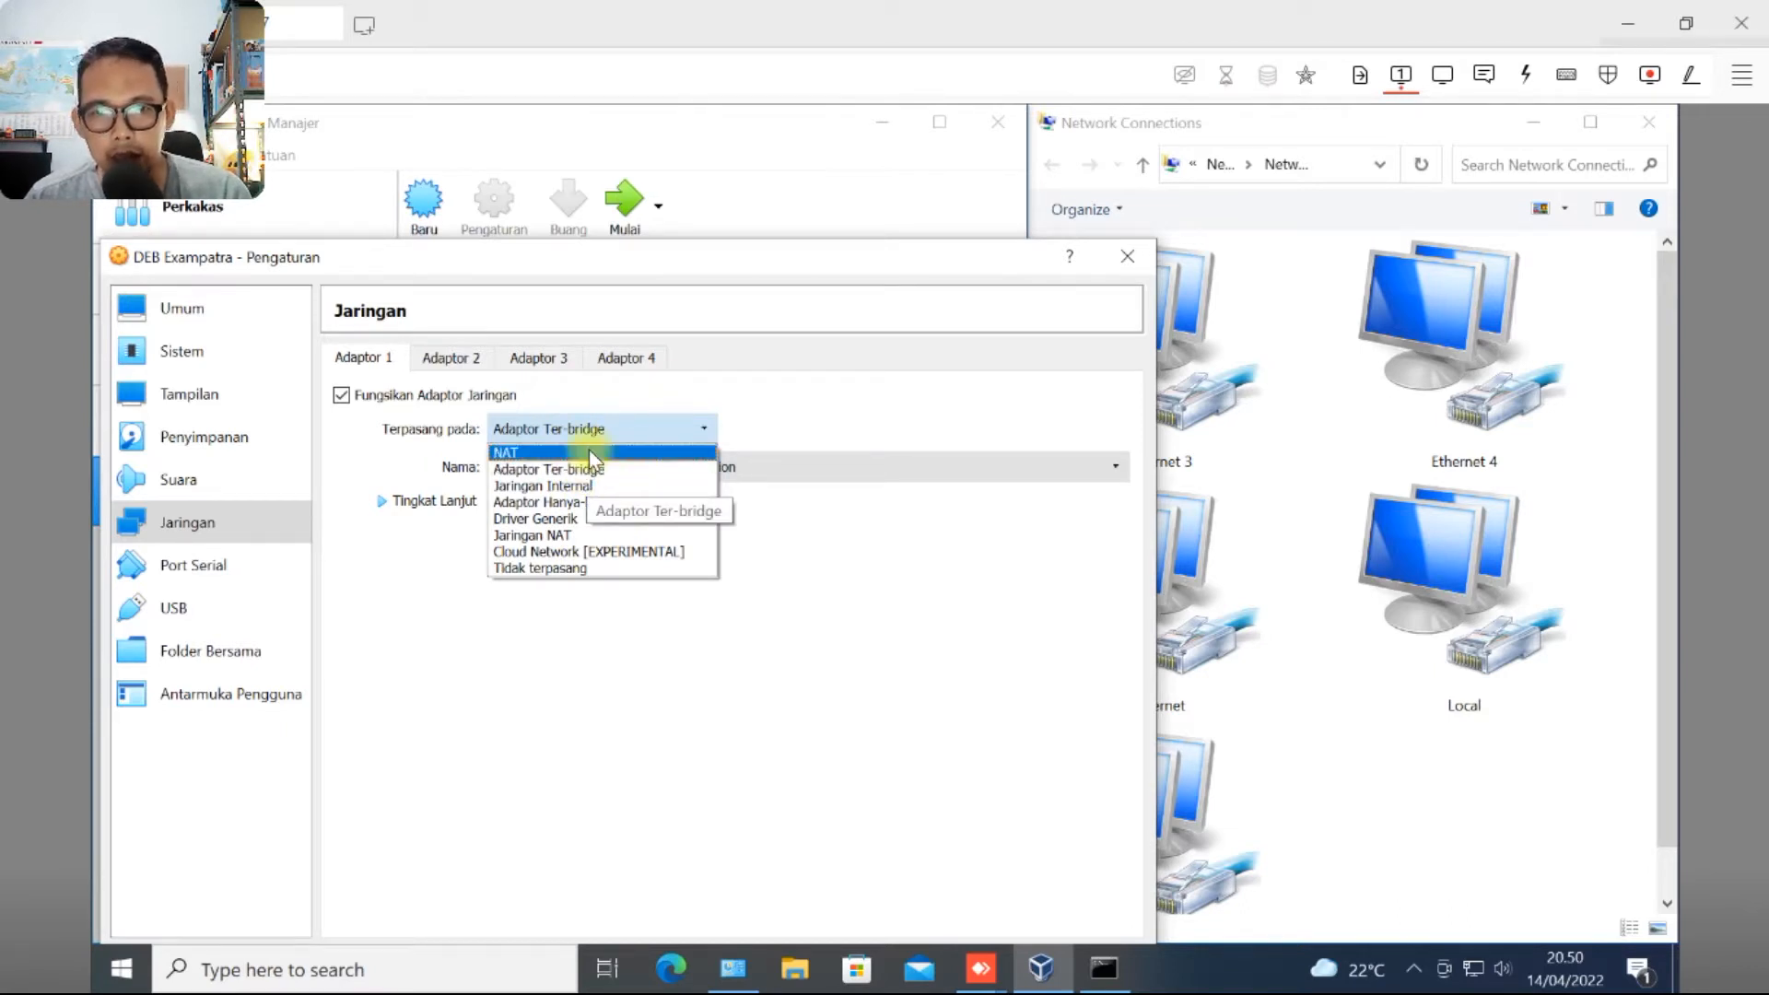
pyautogui.click(540, 468)
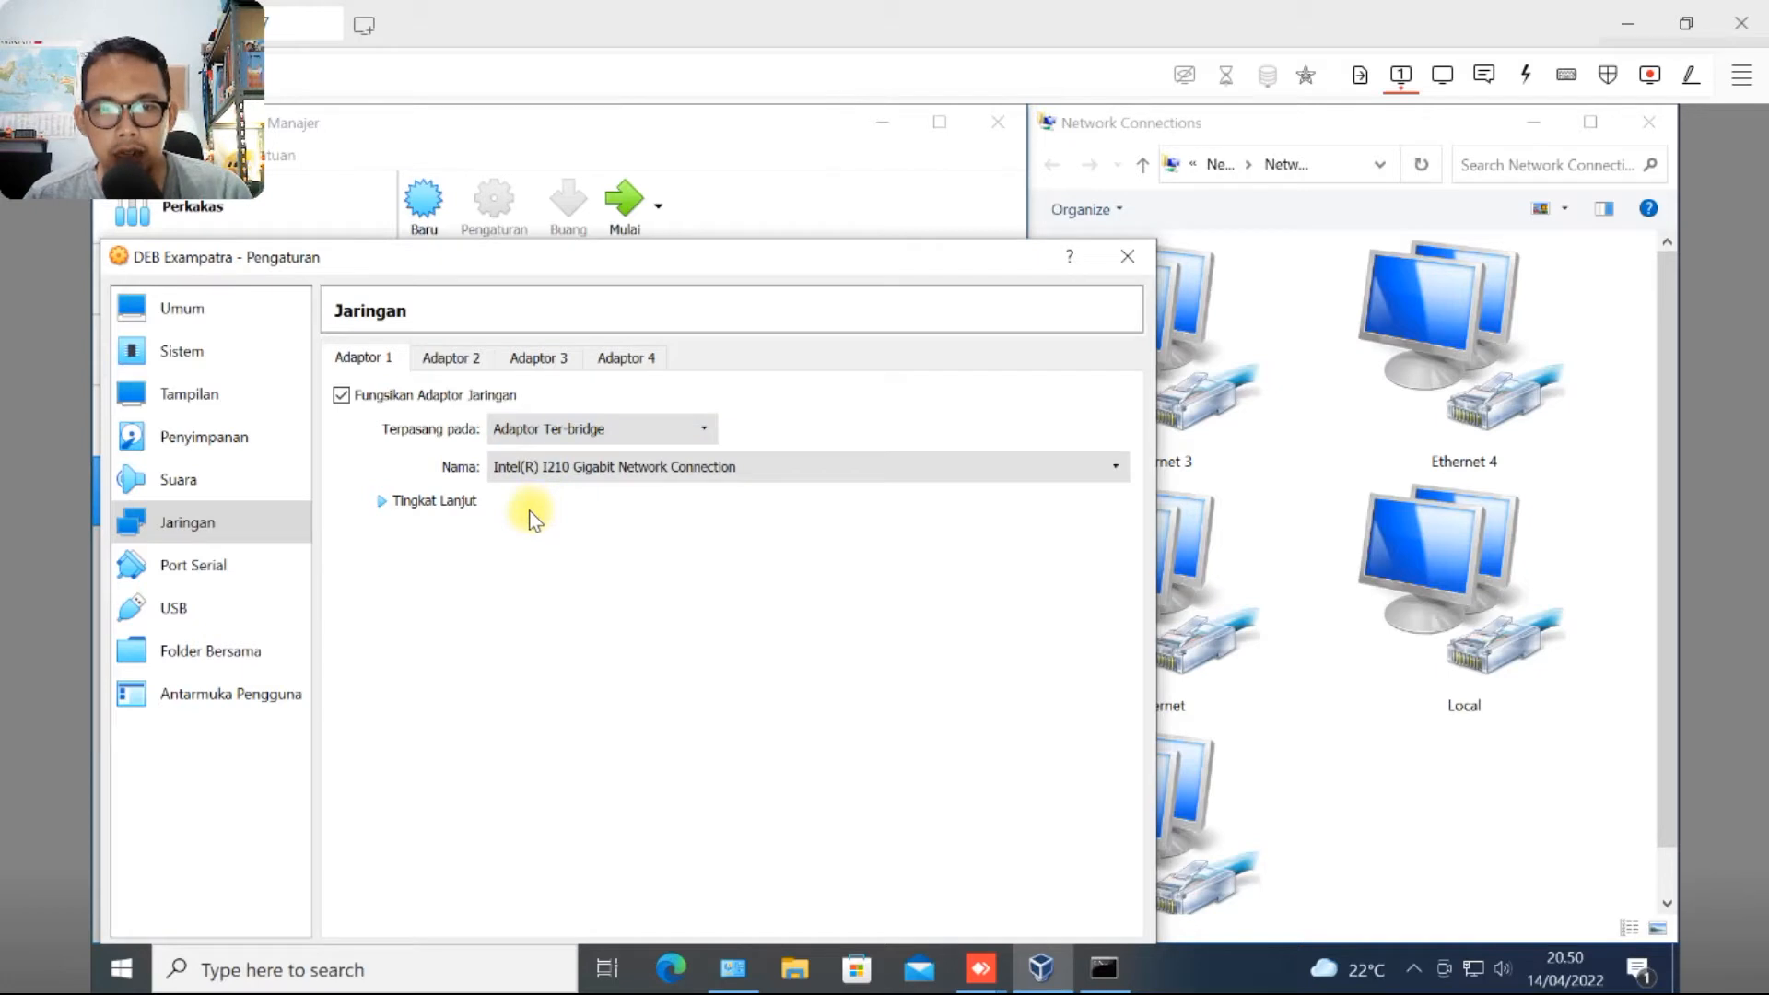
# Step: Check the hardware names of the Internet and Local connections, and select Intel(R) I210 Gigabit Network Connection for Adaptor 1
pyautogui.click(514, 465)
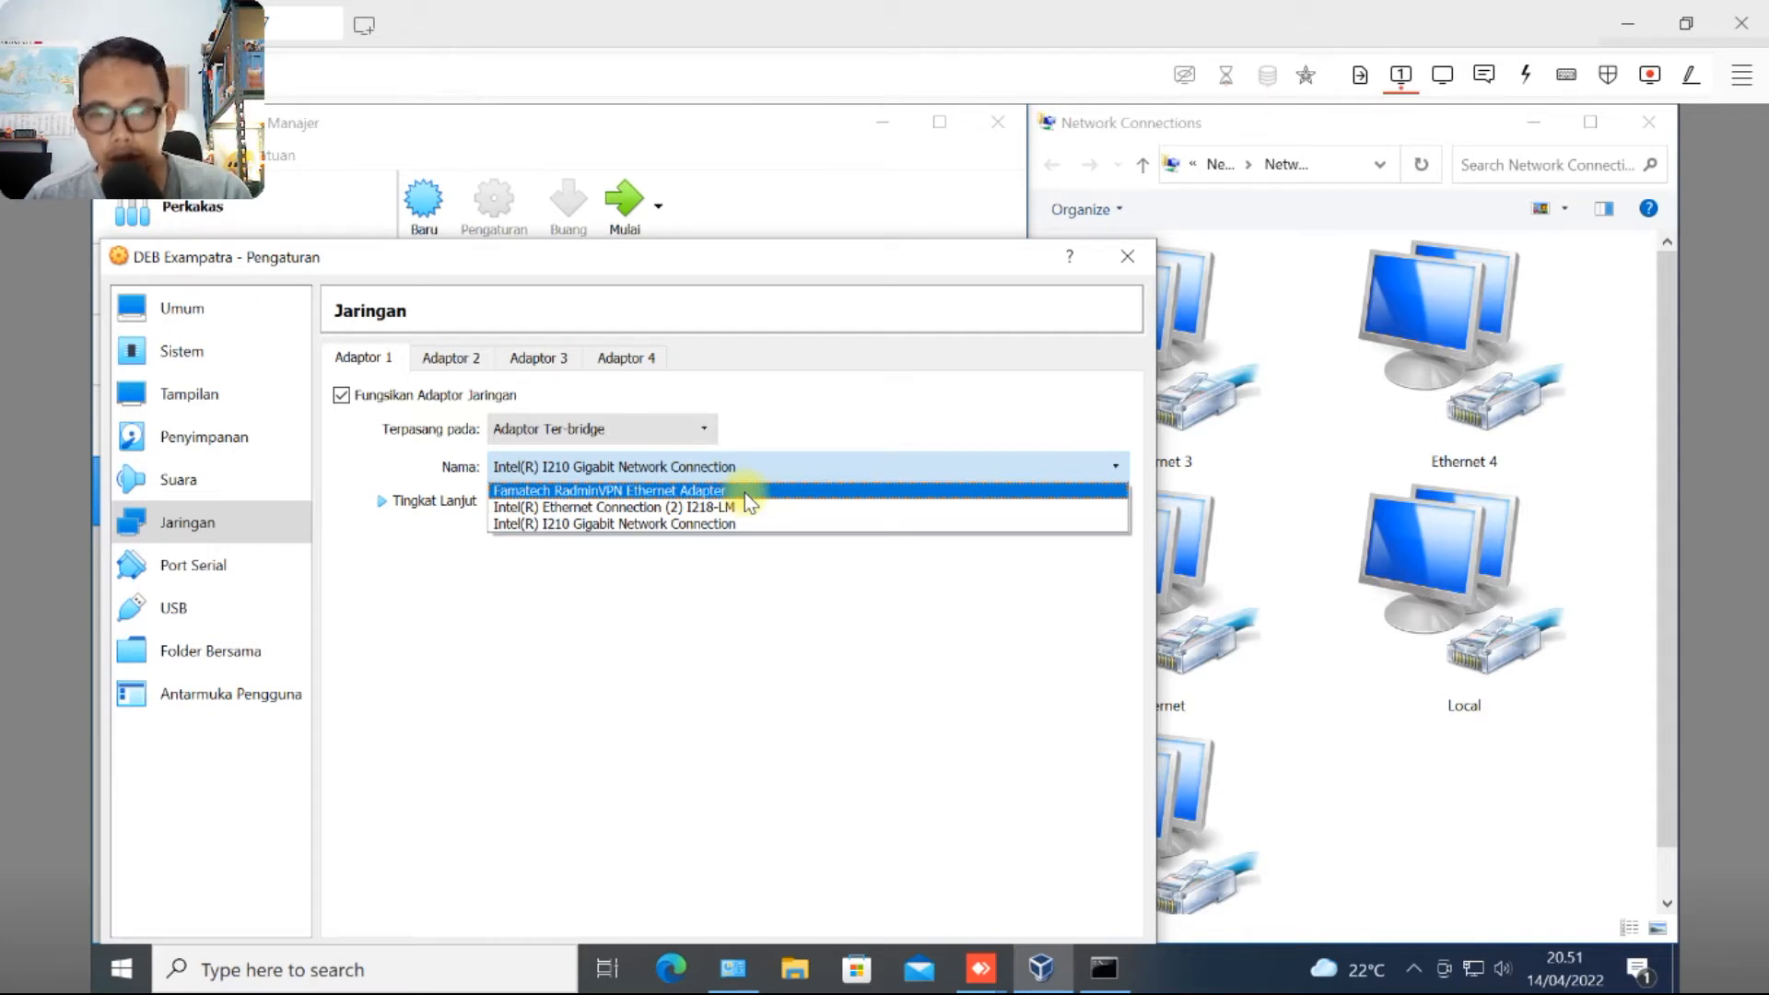
pyautogui.click(711, 612)
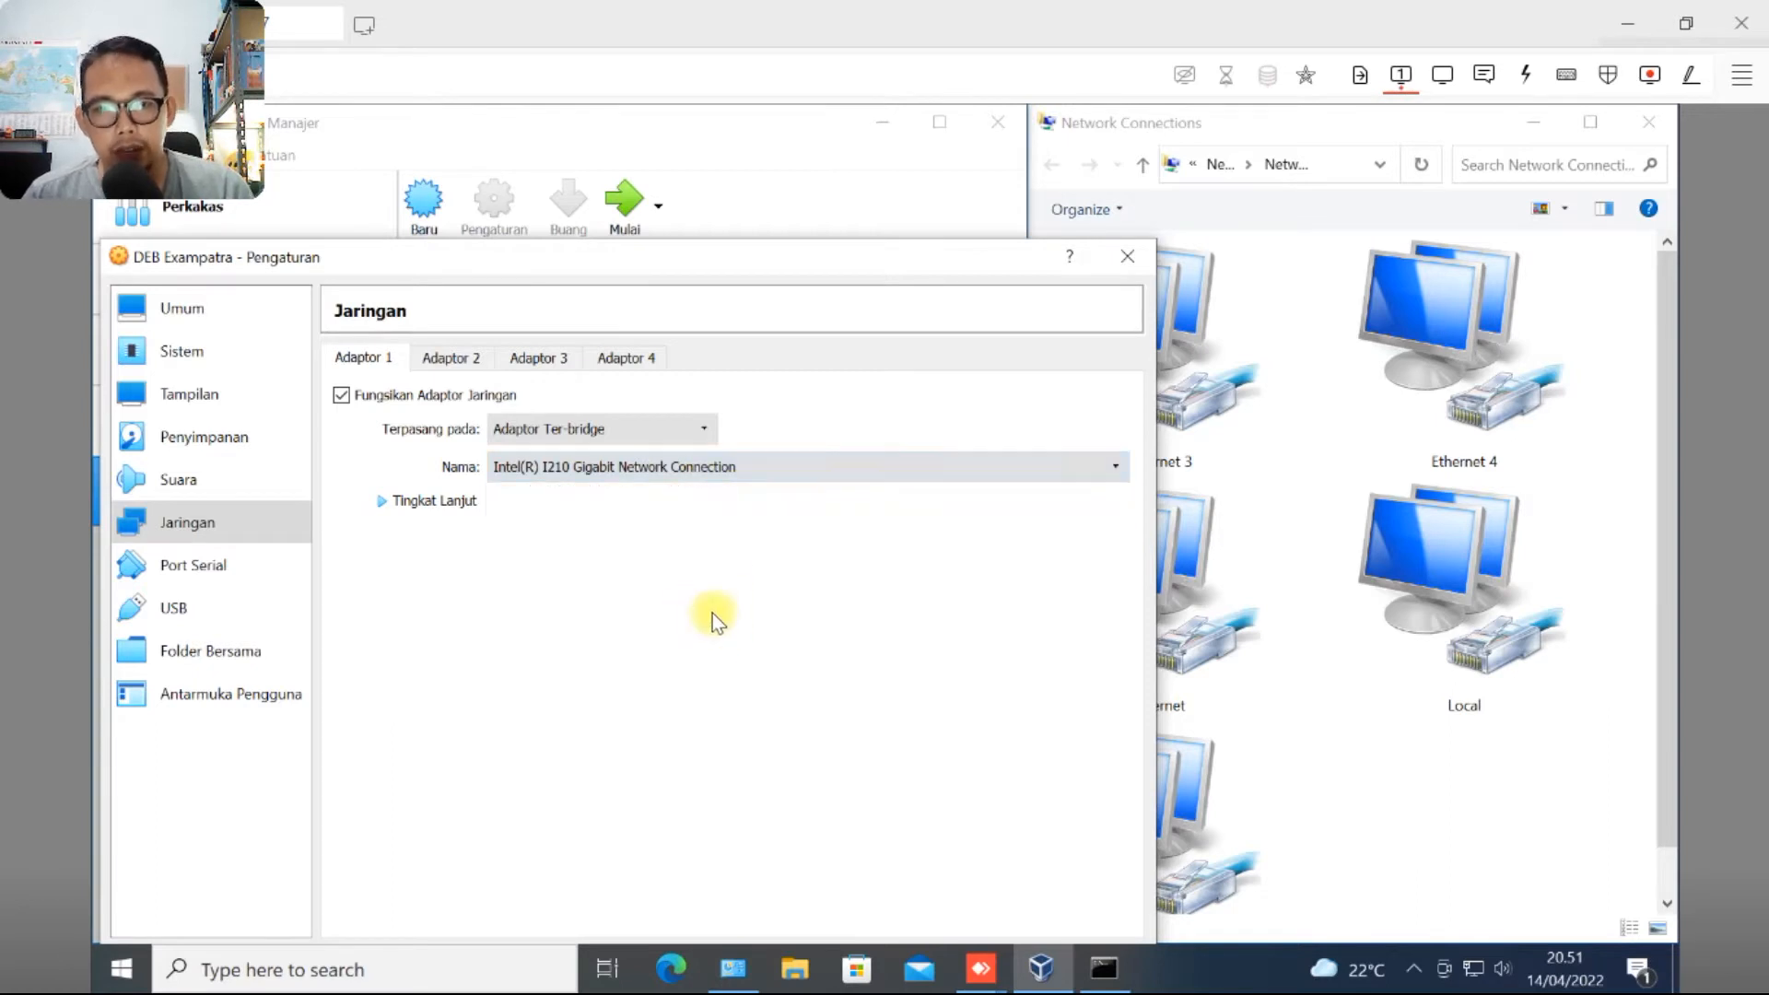
pyautogui.click(547, 468)
pyautogui.click(1442, 783)
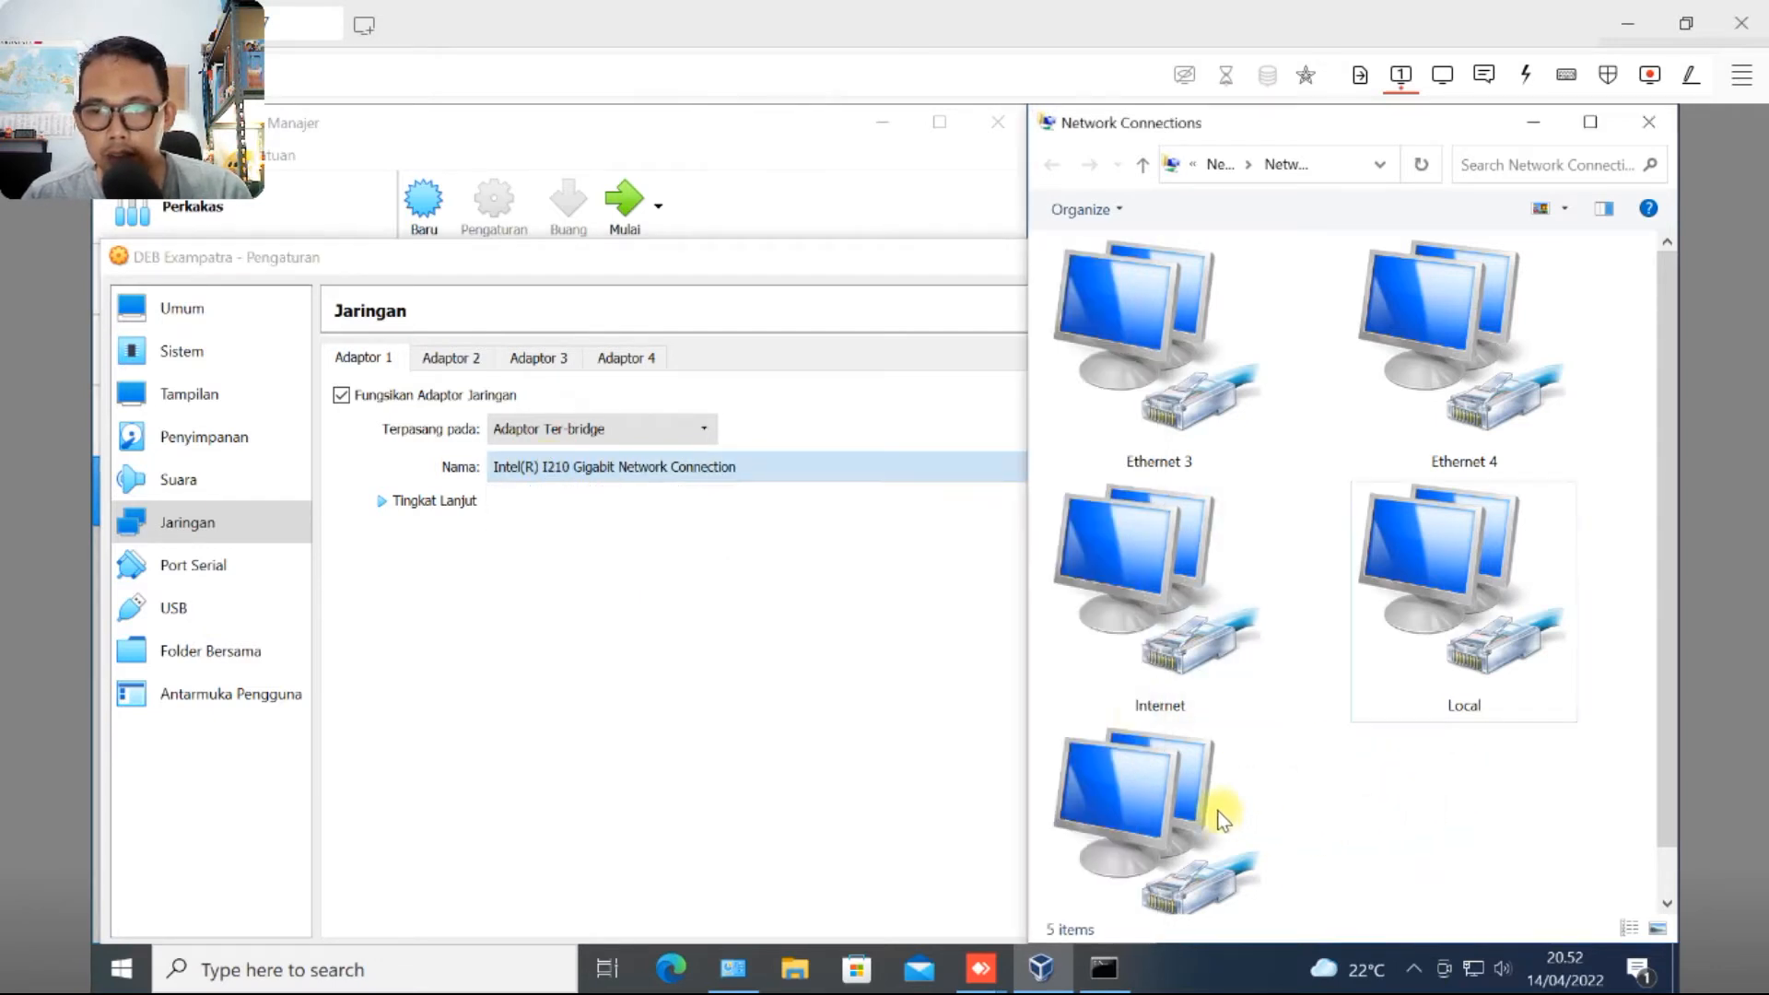
pyautogui.moveTo(1165, 605)
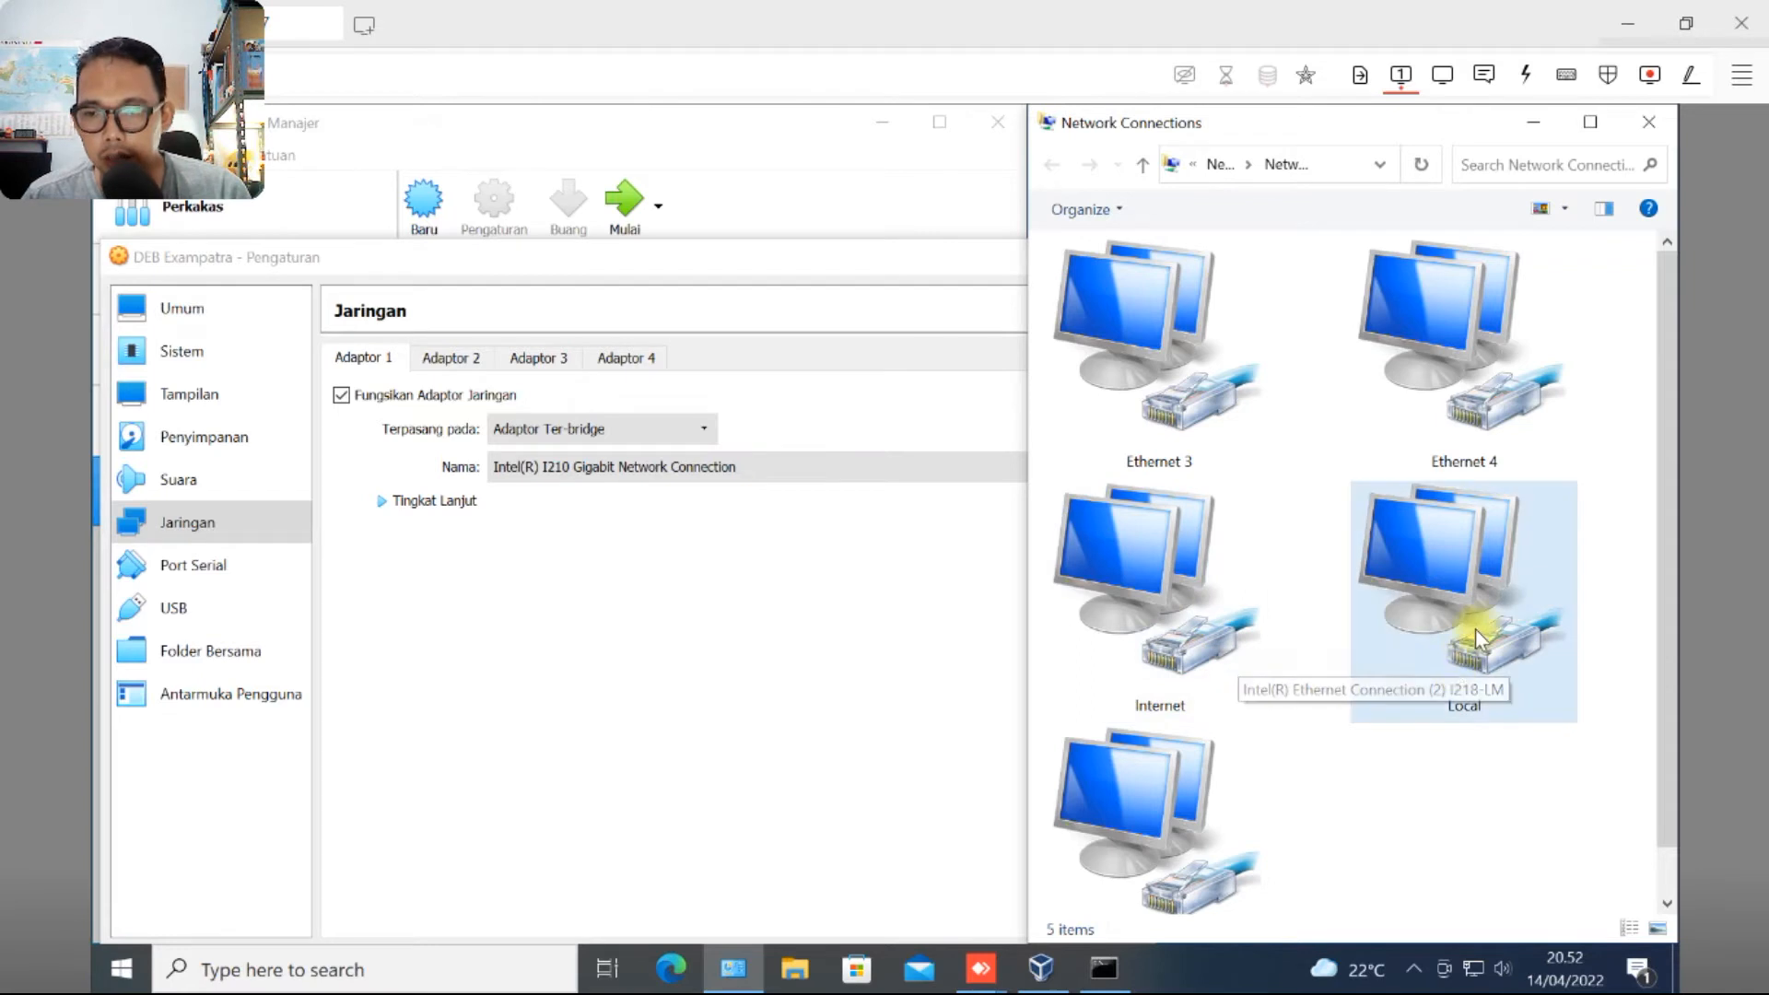
pyautogui.moveTo(1478, 625)
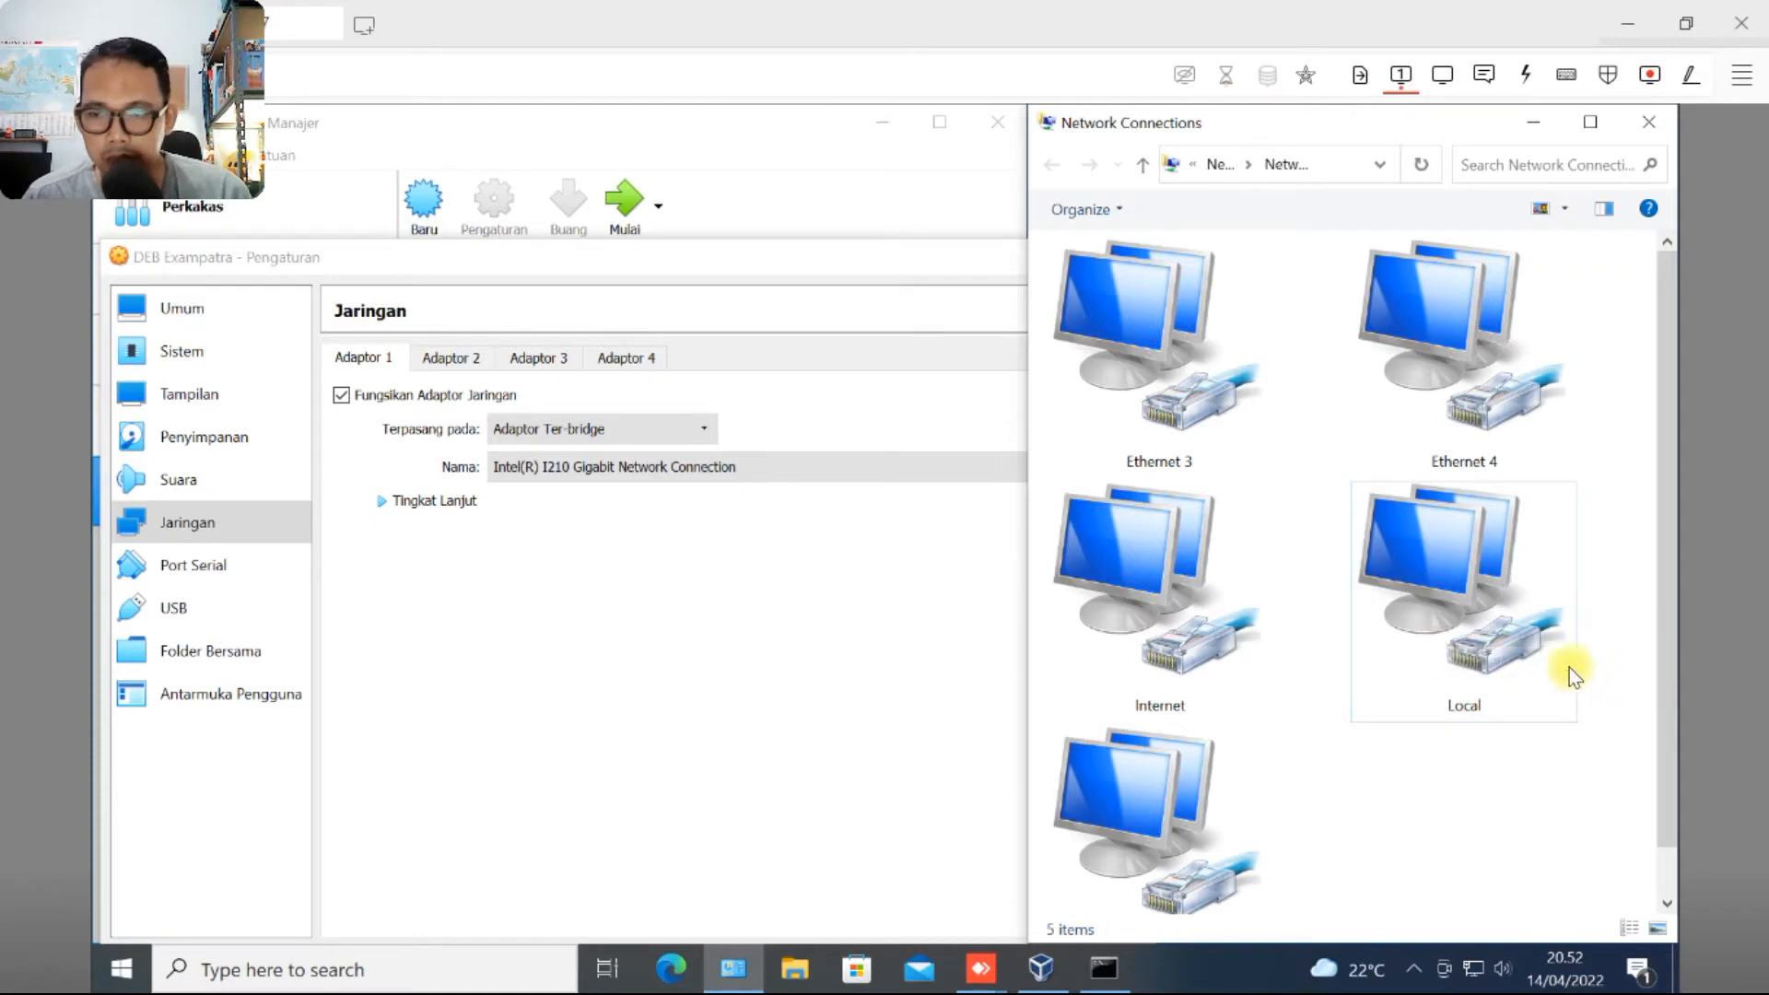
pyautogui.click(793, 478)
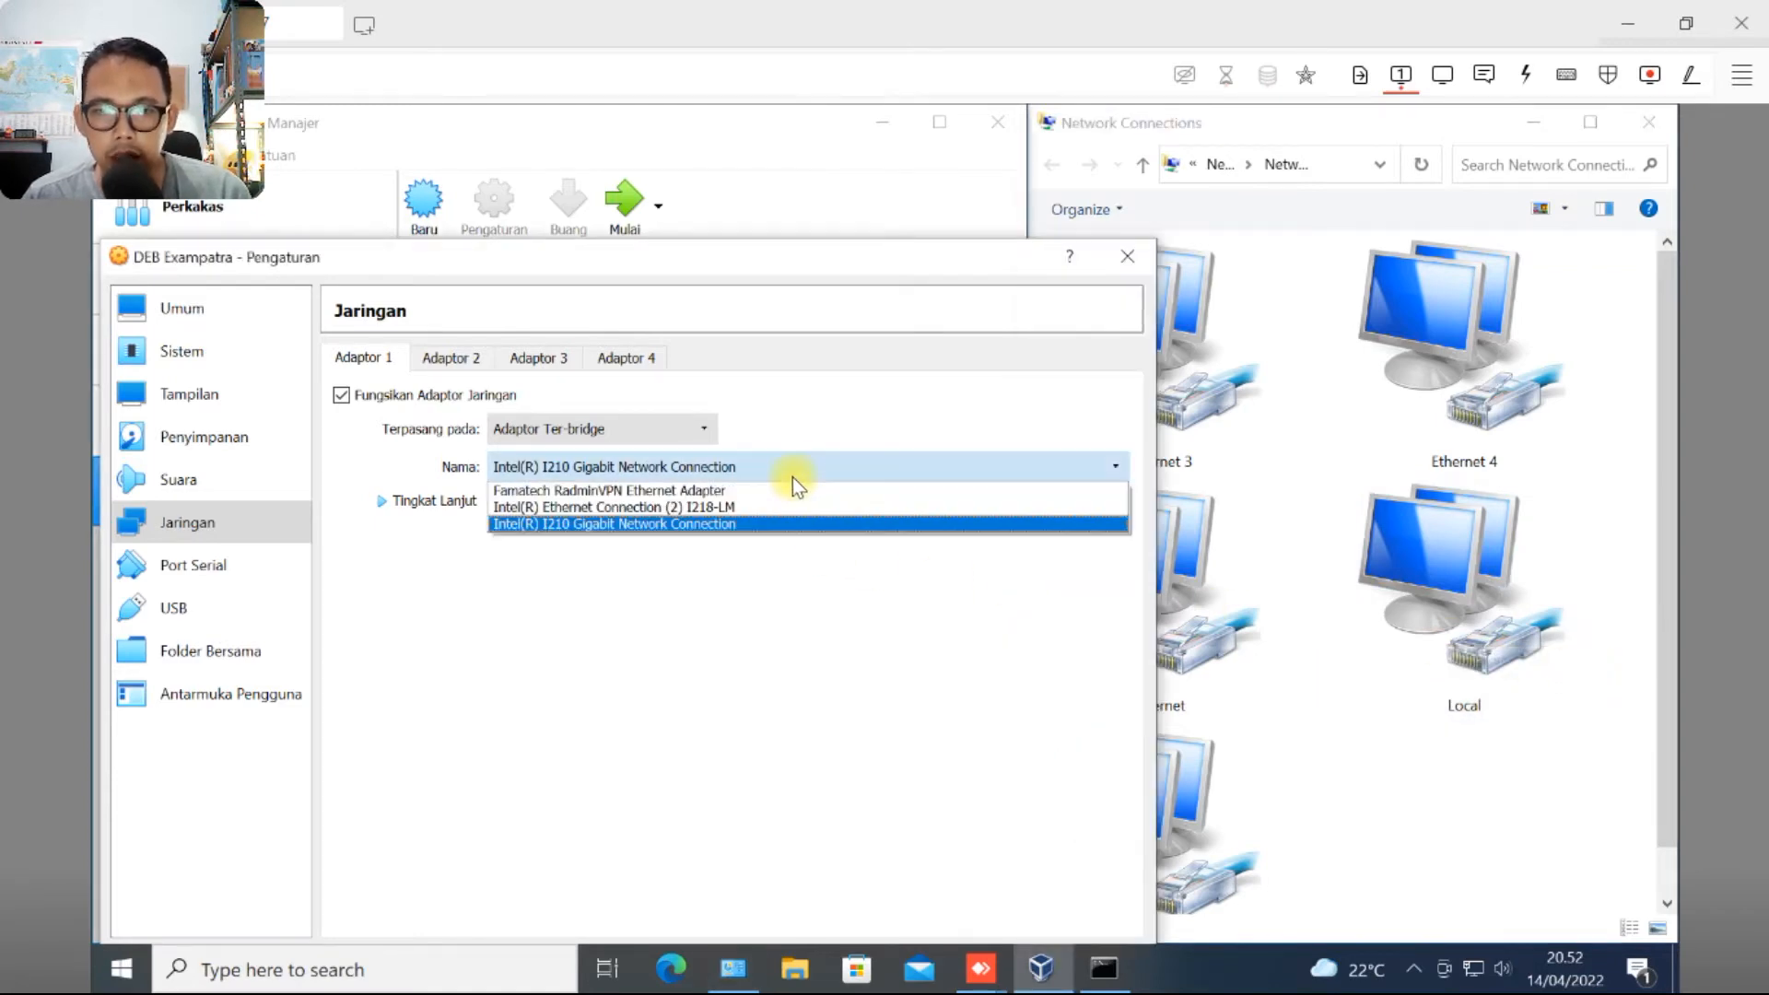
pyautogui.click(658, 524)
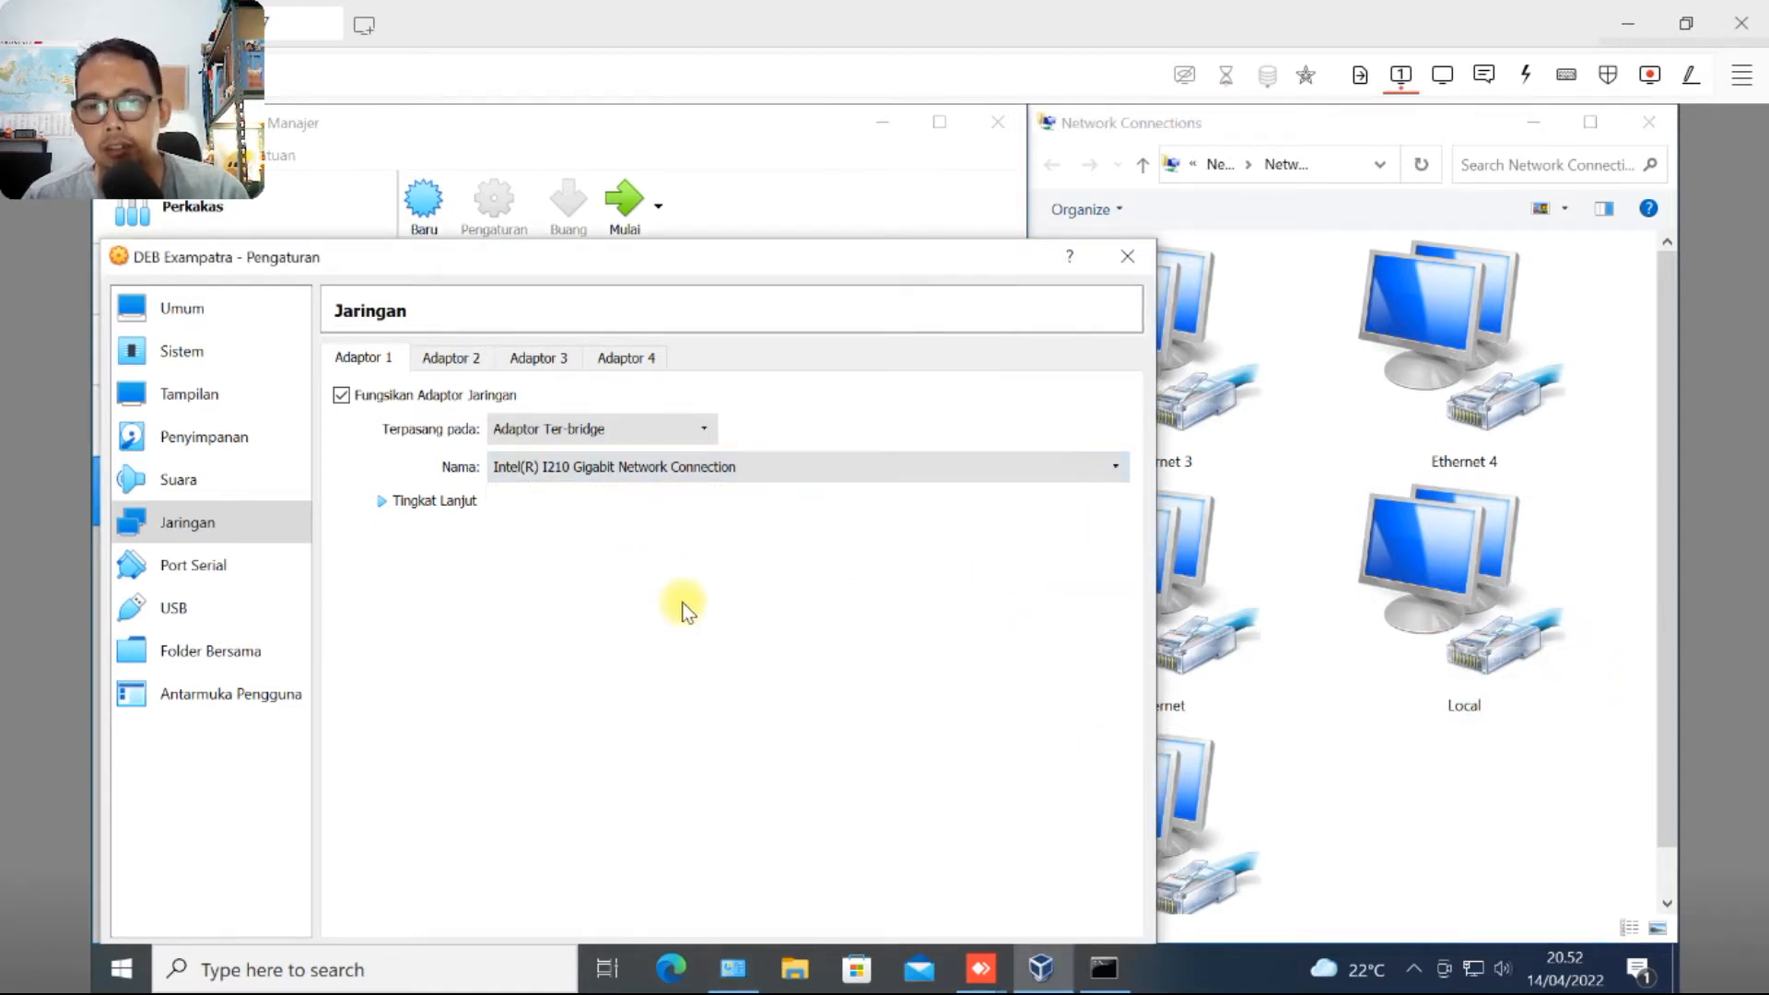
pyautogui.click(1391, 626)
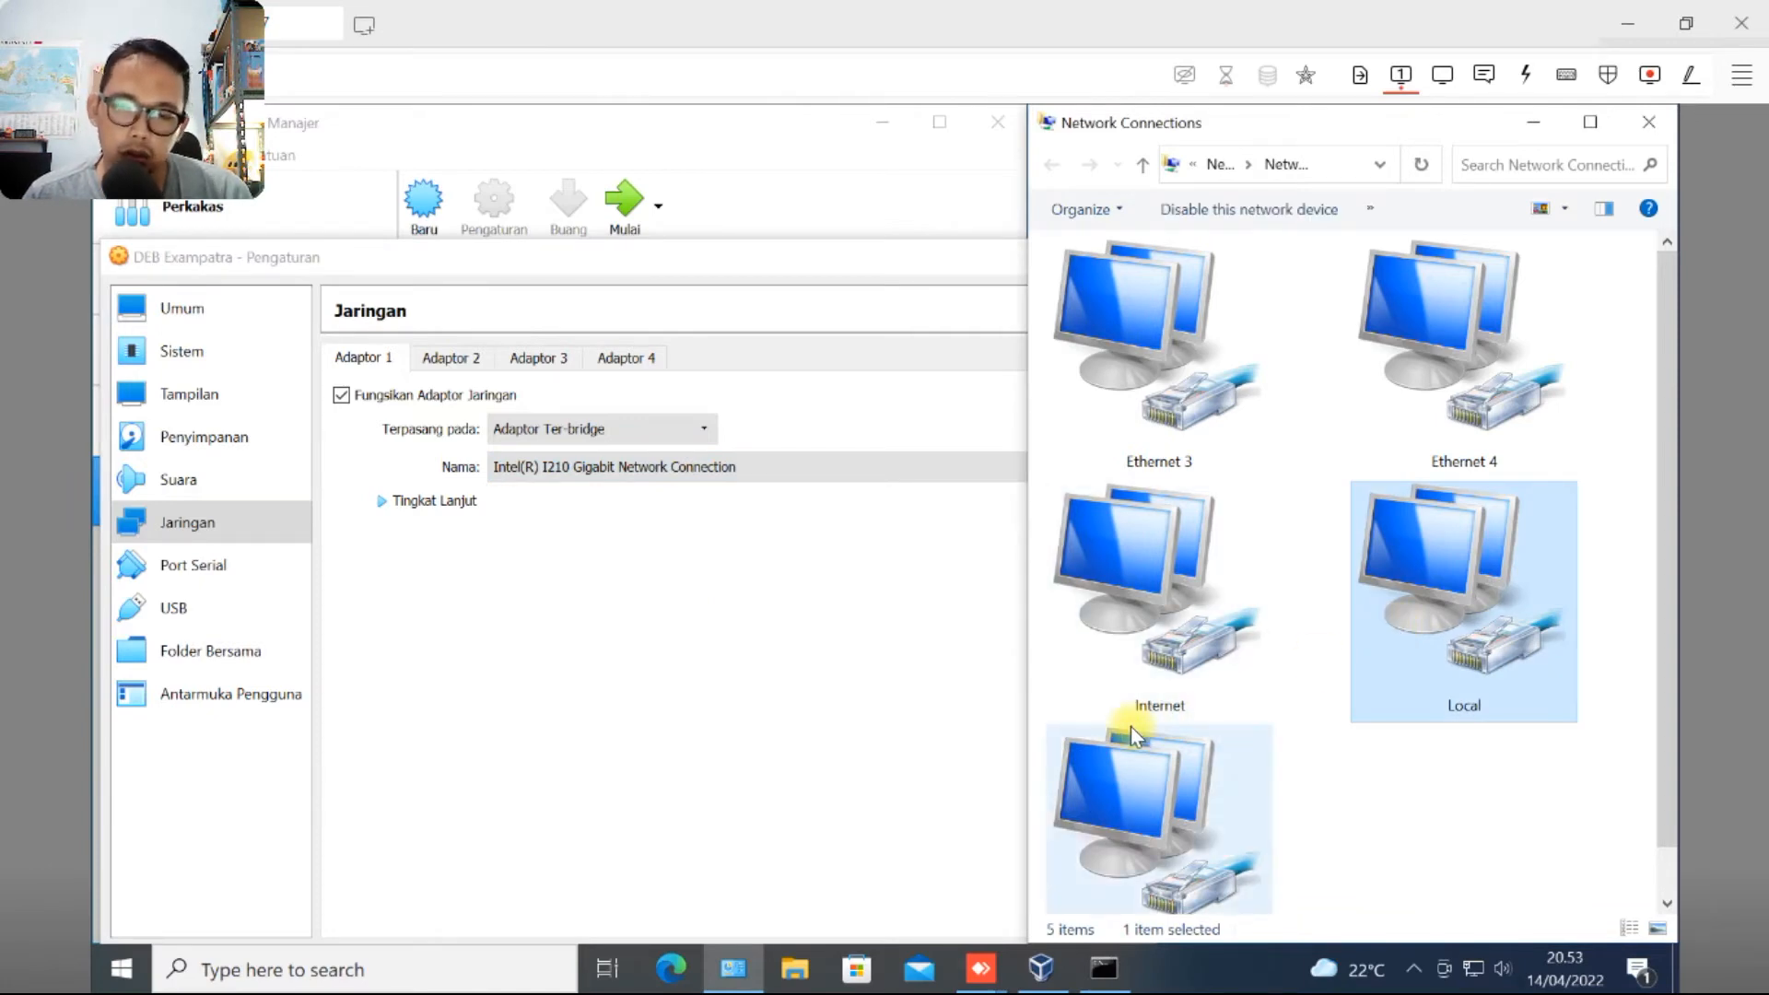
pyautogui.click(1169, 605)
pyautogui.rightClick(1168, 605)
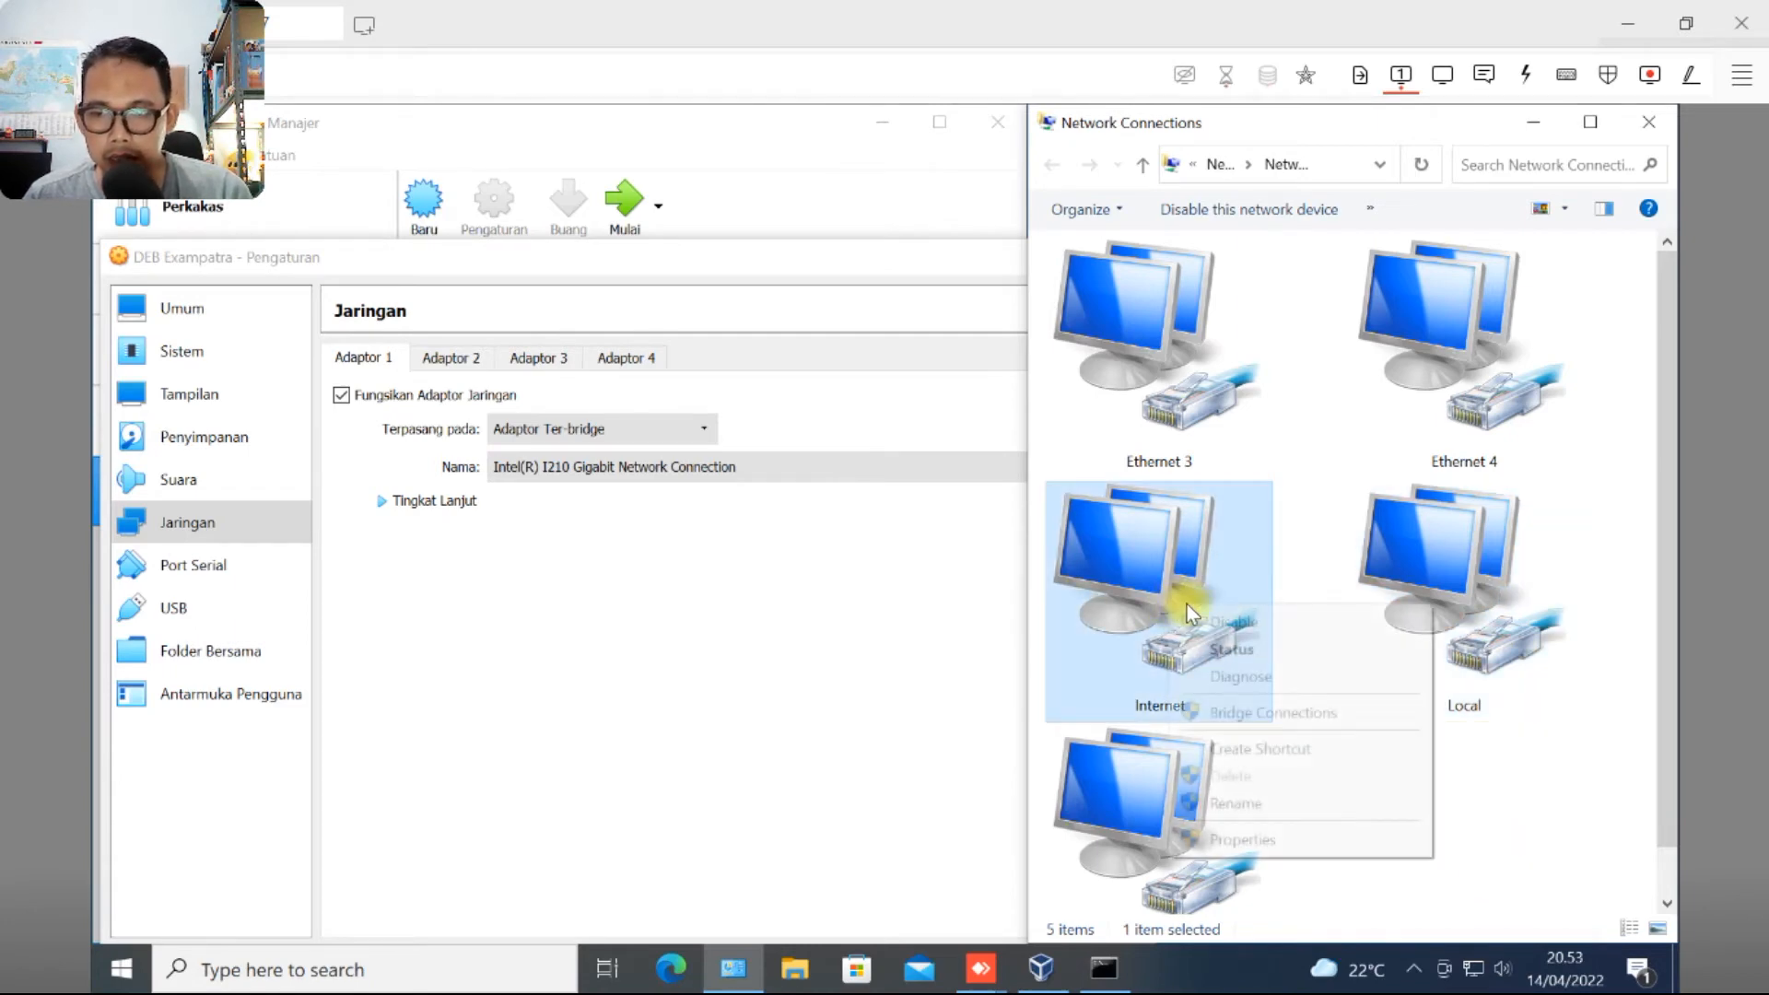
pyautogui.click(1237, 805)
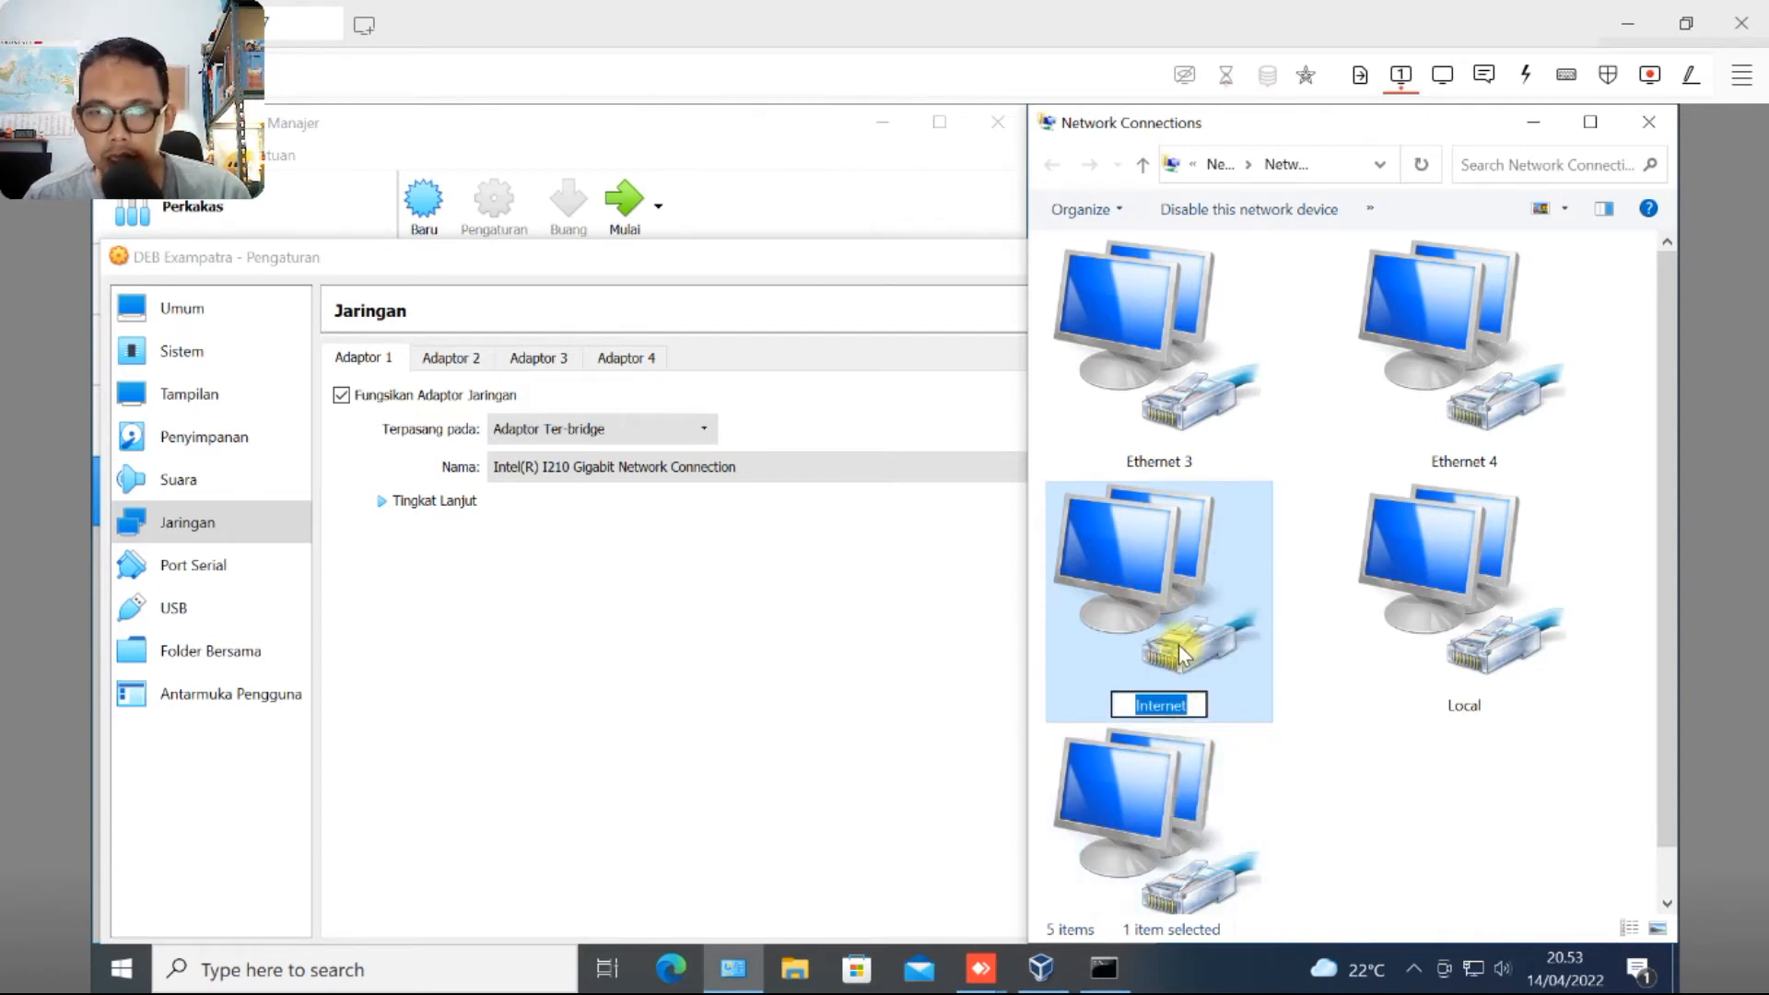
pyautogui.click(1342, 752)
pyautogui.click(1414, 641)
pyautogui.rightClick(1413, 634)
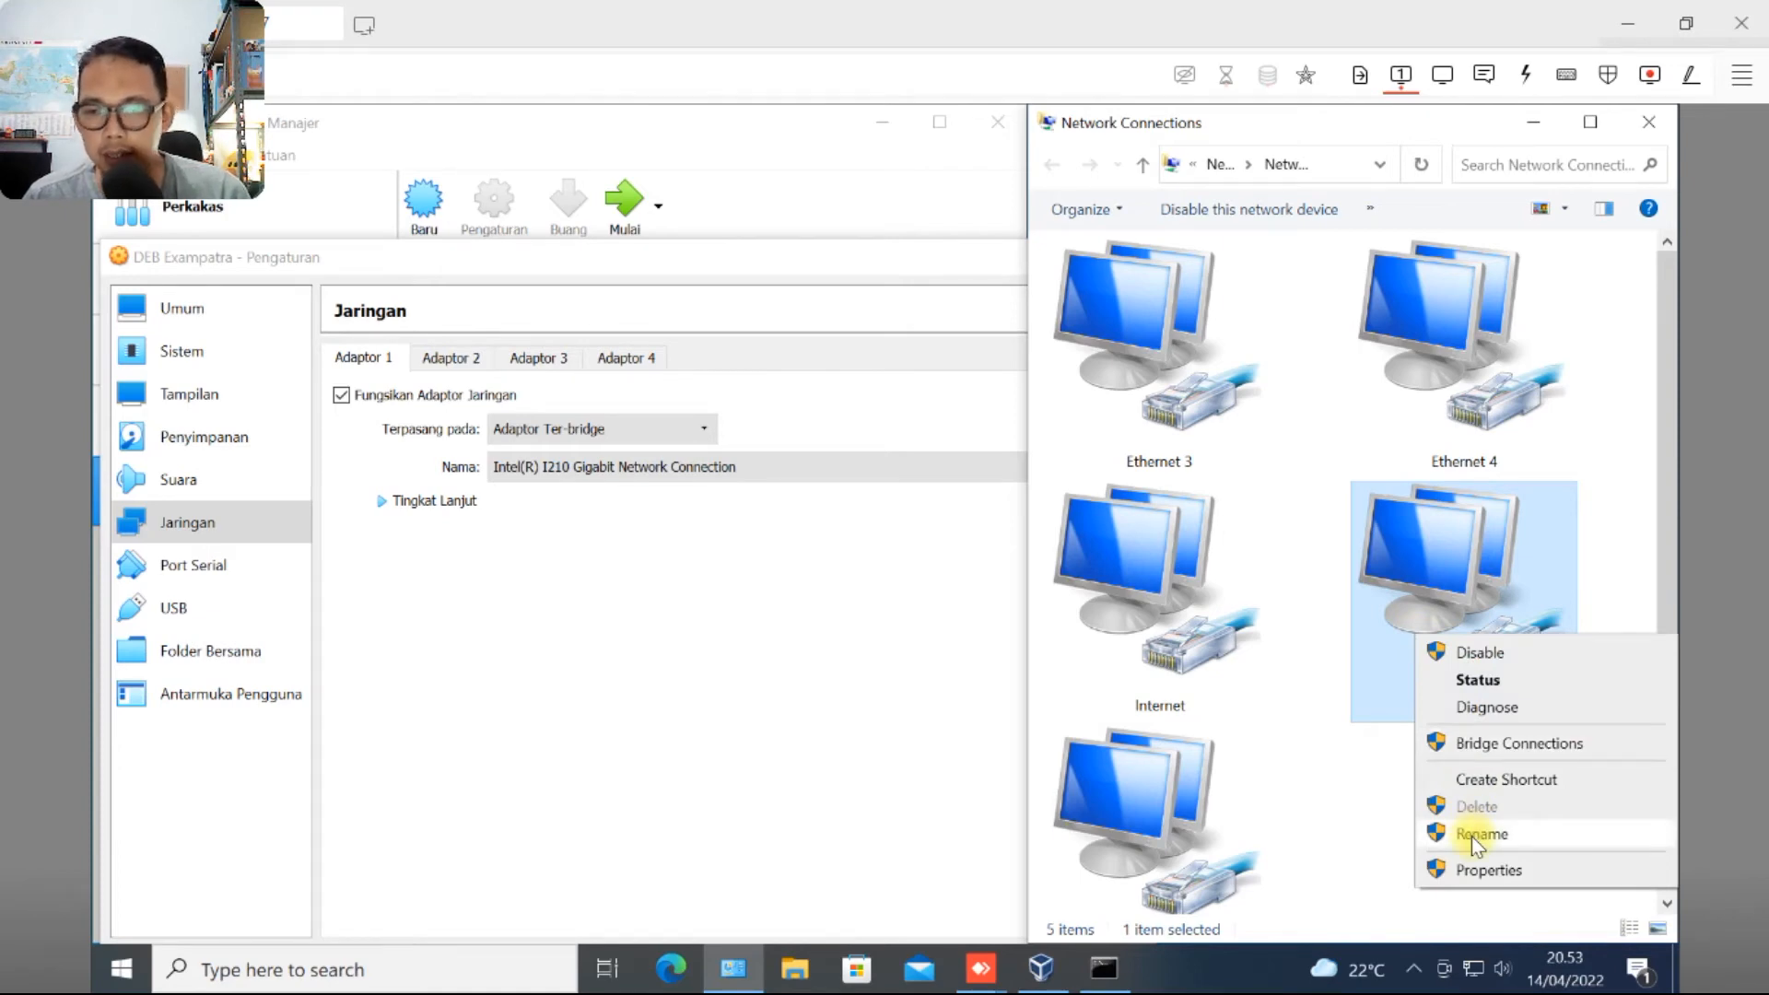
pyautogui.click(1351, 815)
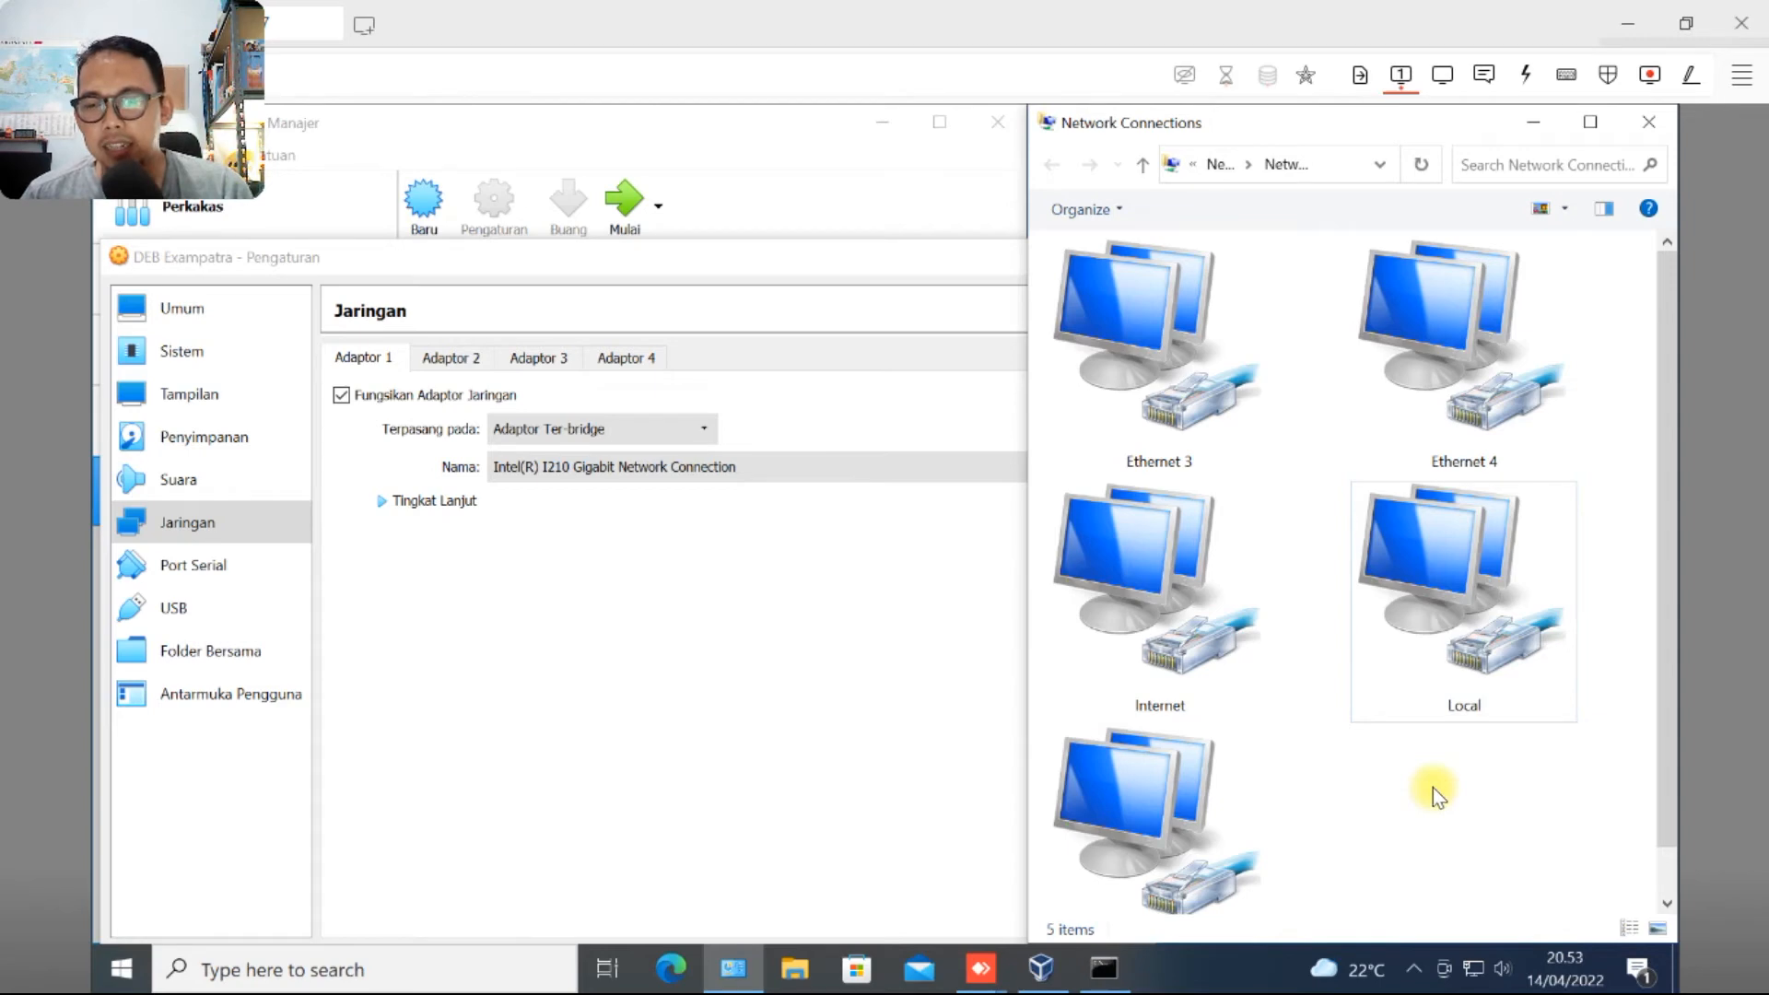
# Step: Keep Adaptor 1 attached to Adaptor Ter-bridge and reselect Intel(R) I210 Gigabit Network Connection as its host interface
pyautogui.click(1390, 547)
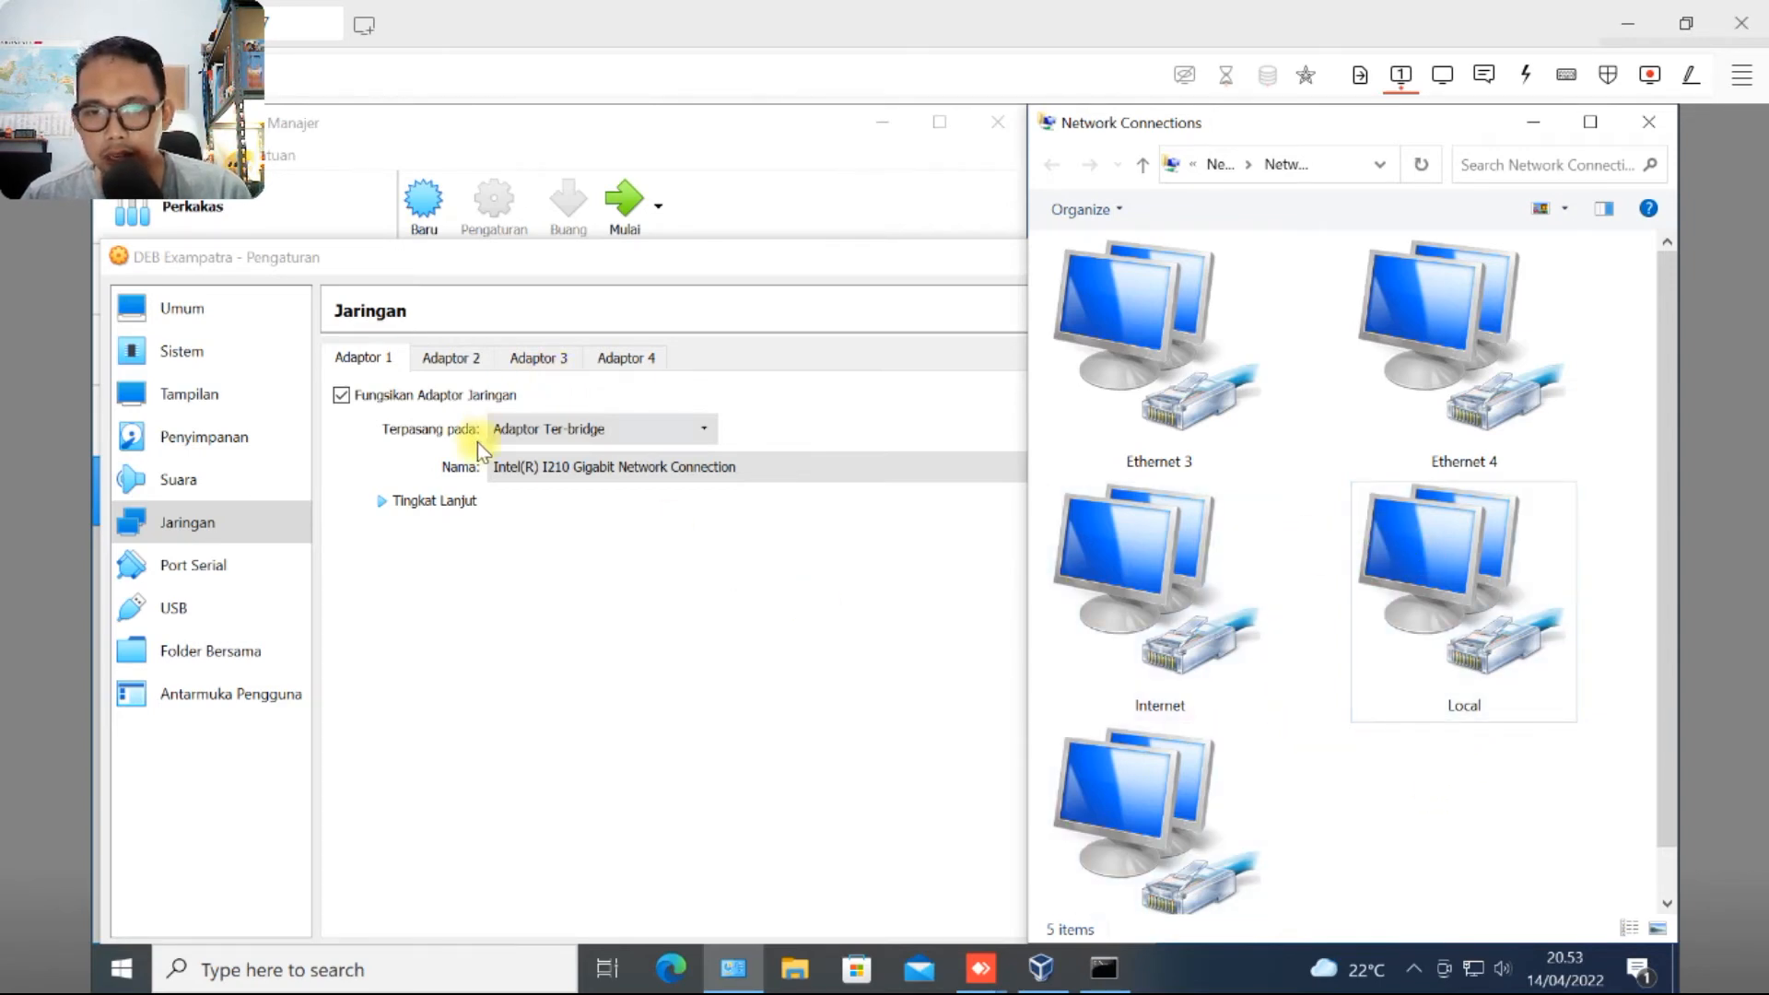
pyautogui.click(379, 359)
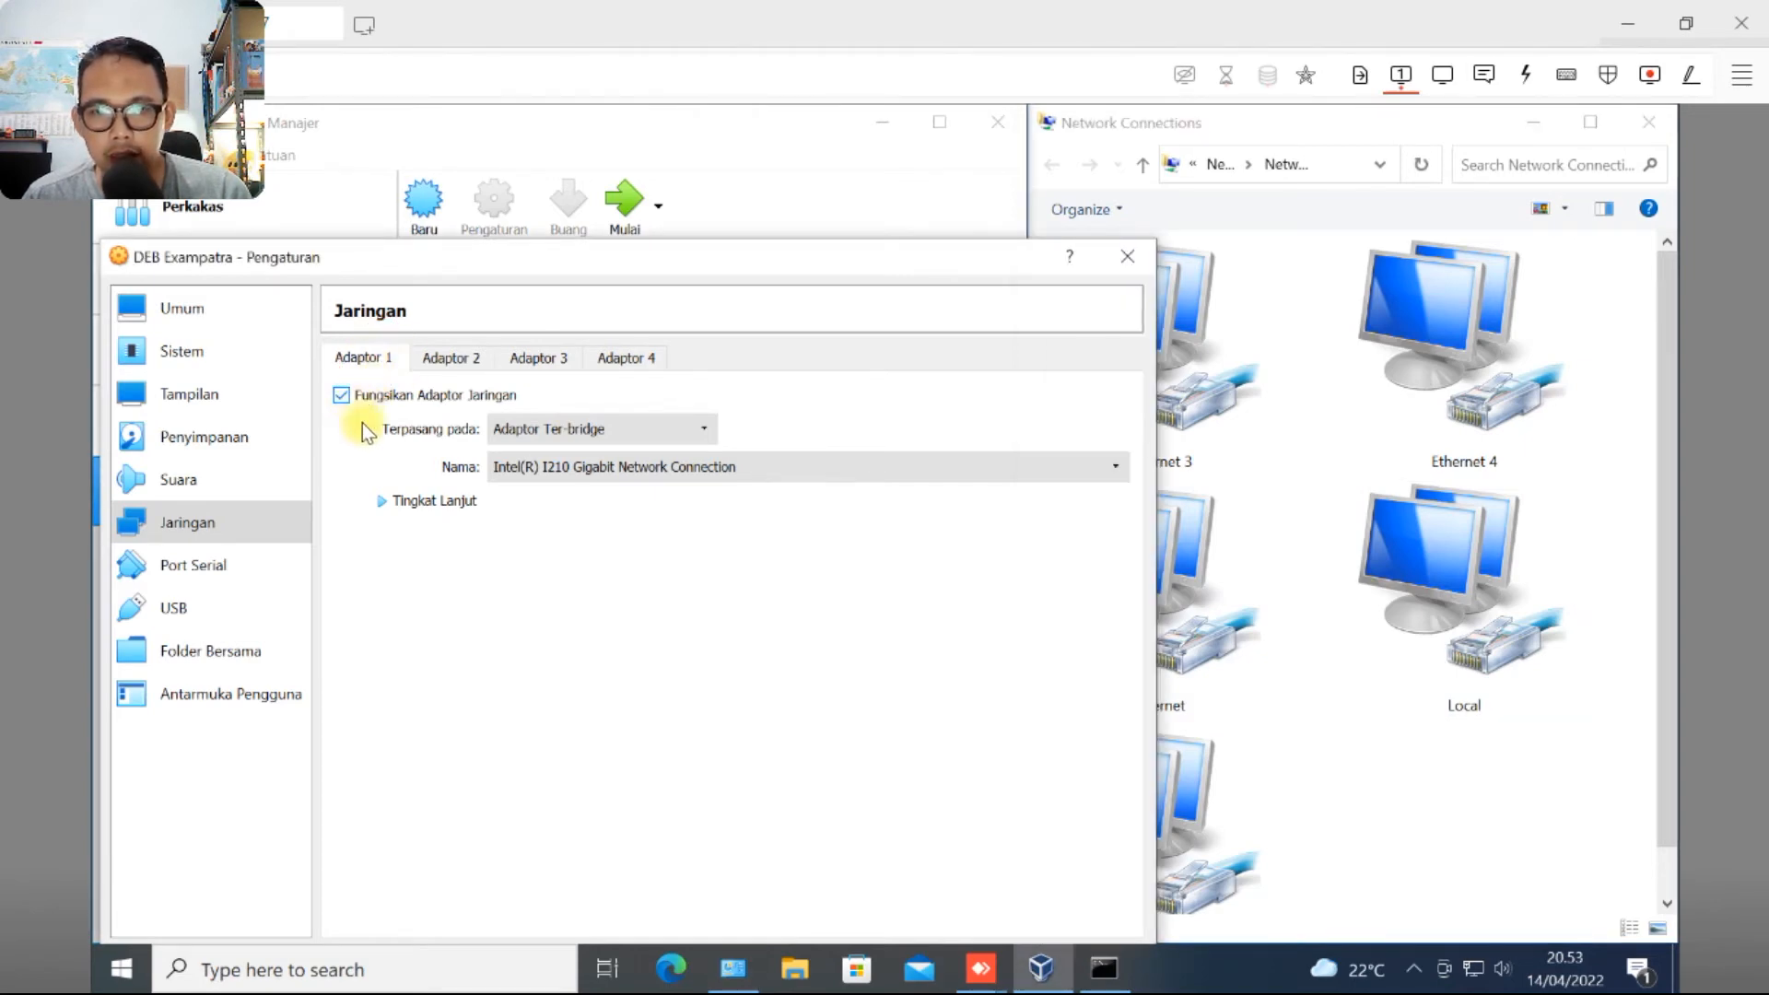
pyautogui.click(568, 435)
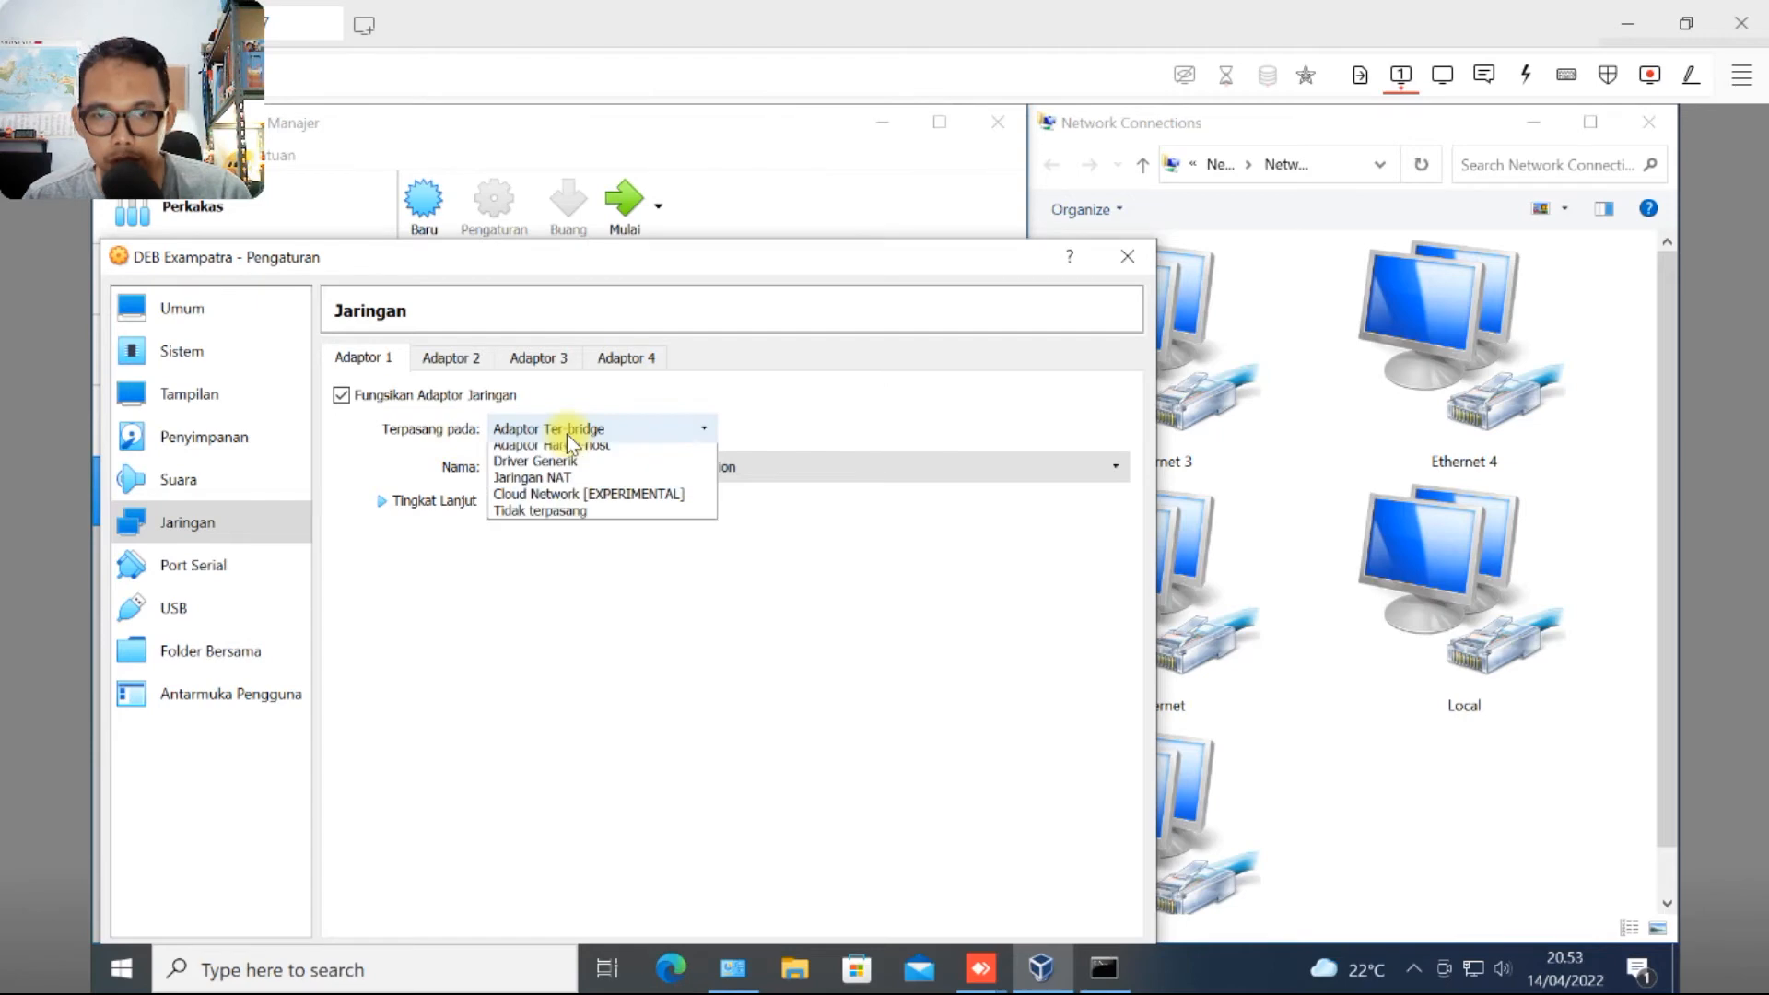
pyautogui.click(615, 705)
pyautogui.click(534, 467)
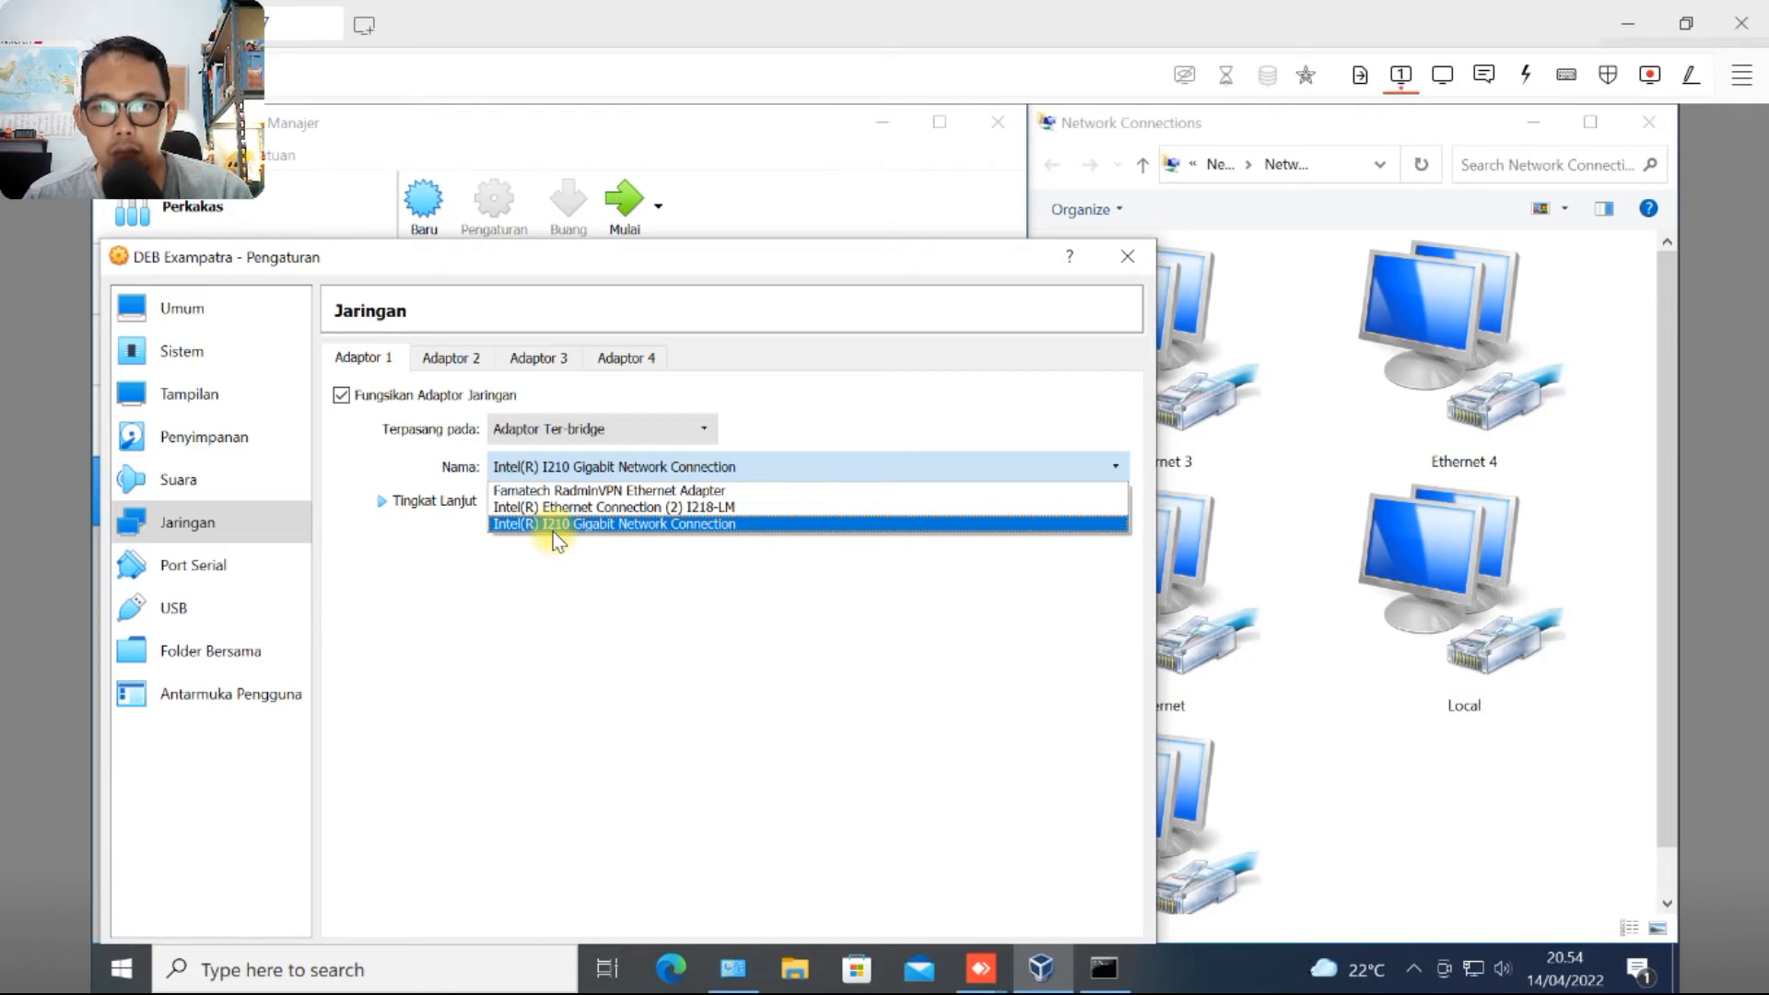
pyautogui.click(553, 530)
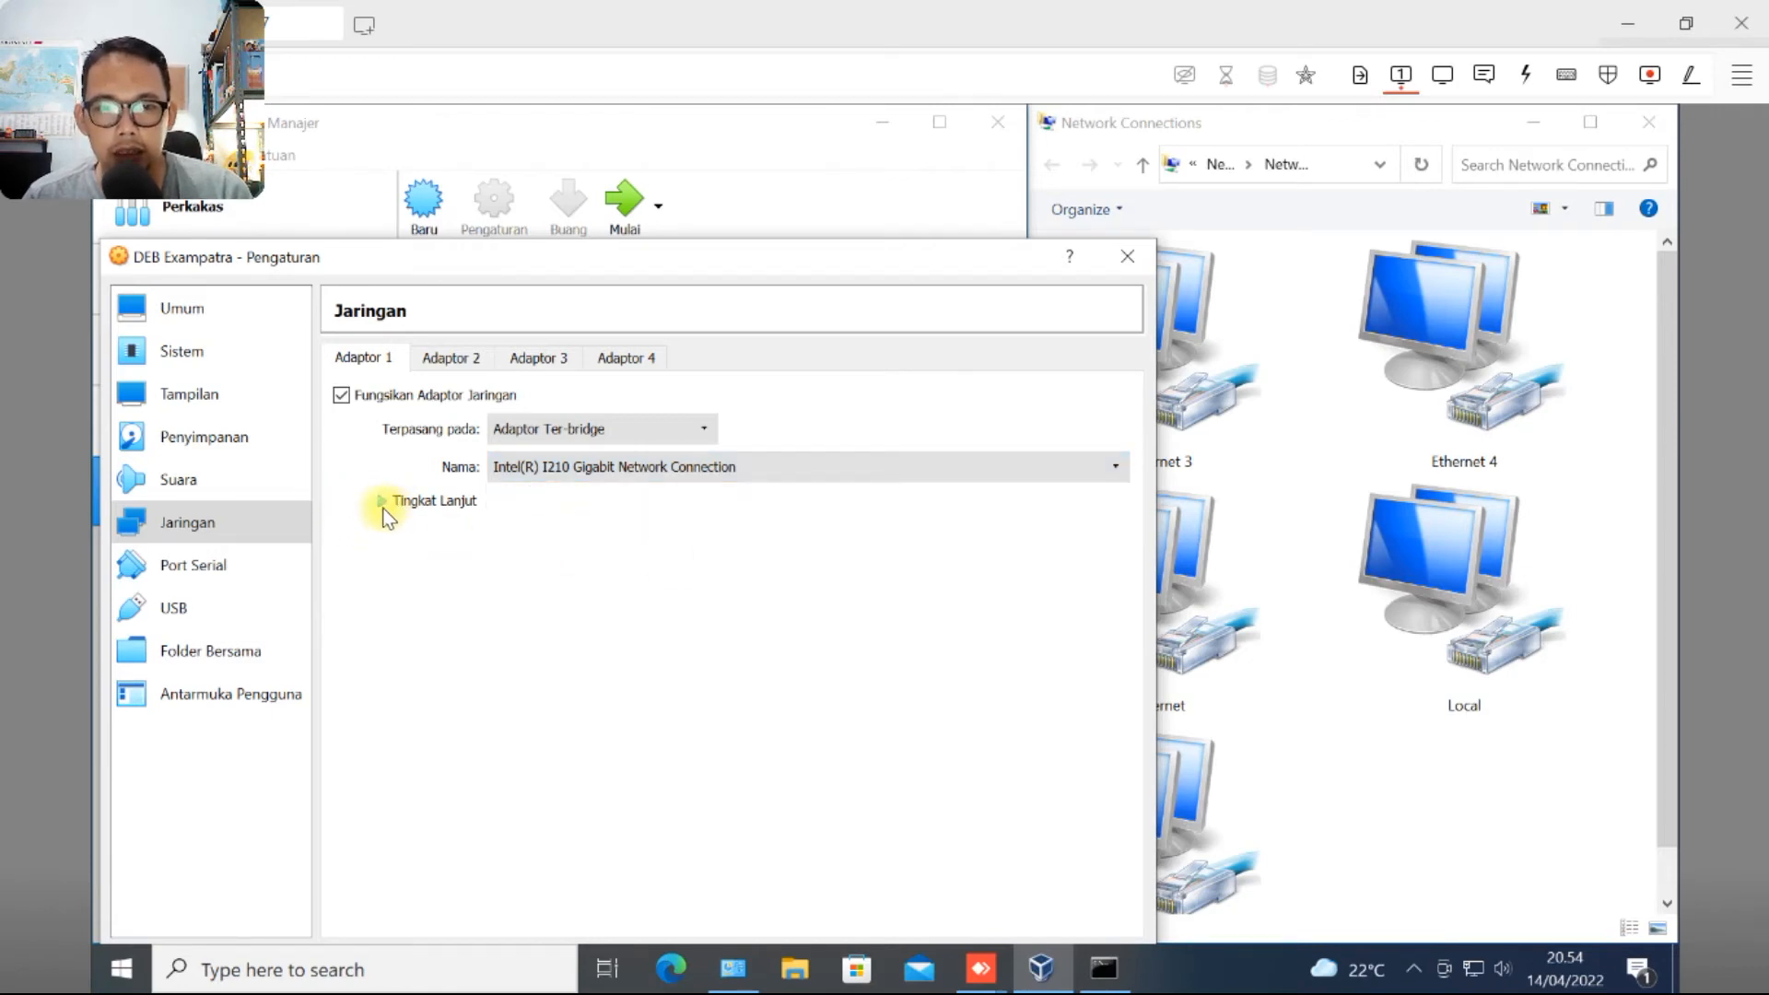
pyautogui.click(383, 502)
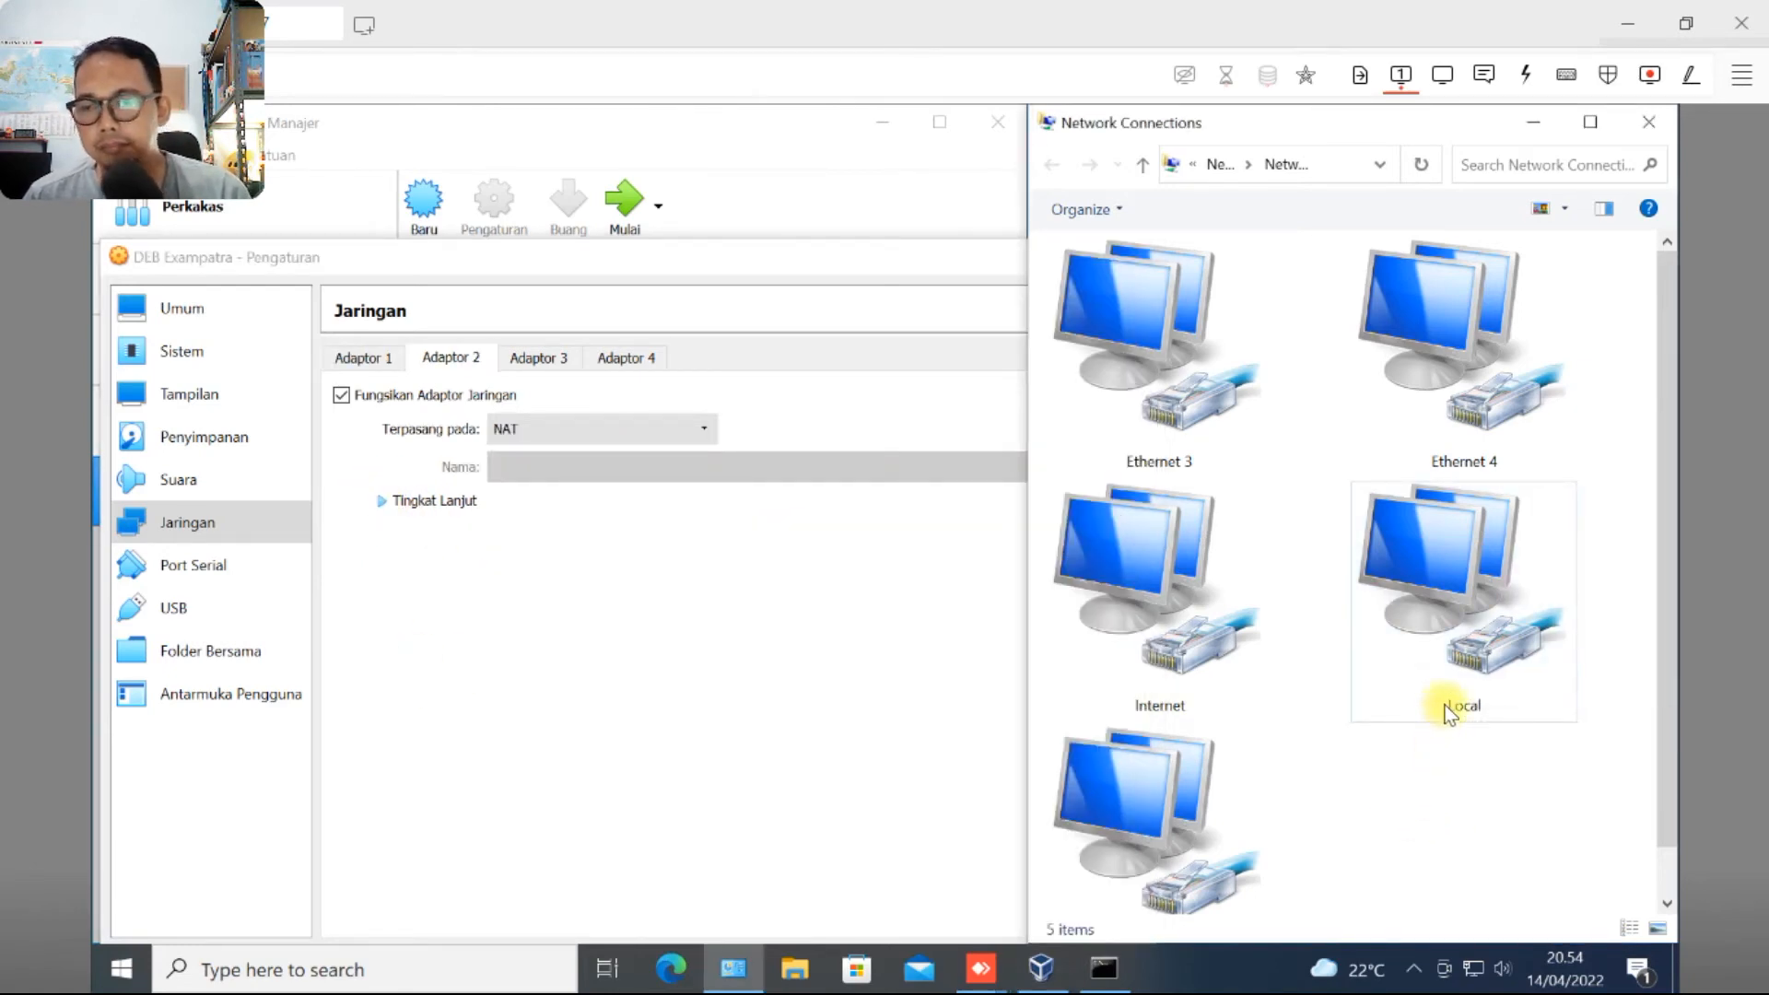
# Step: Open the Local connection's Internet Protocol Version 4 (TCP/IPv4) properties to examine its IP address settings
pyautogui.click(1446, 616)
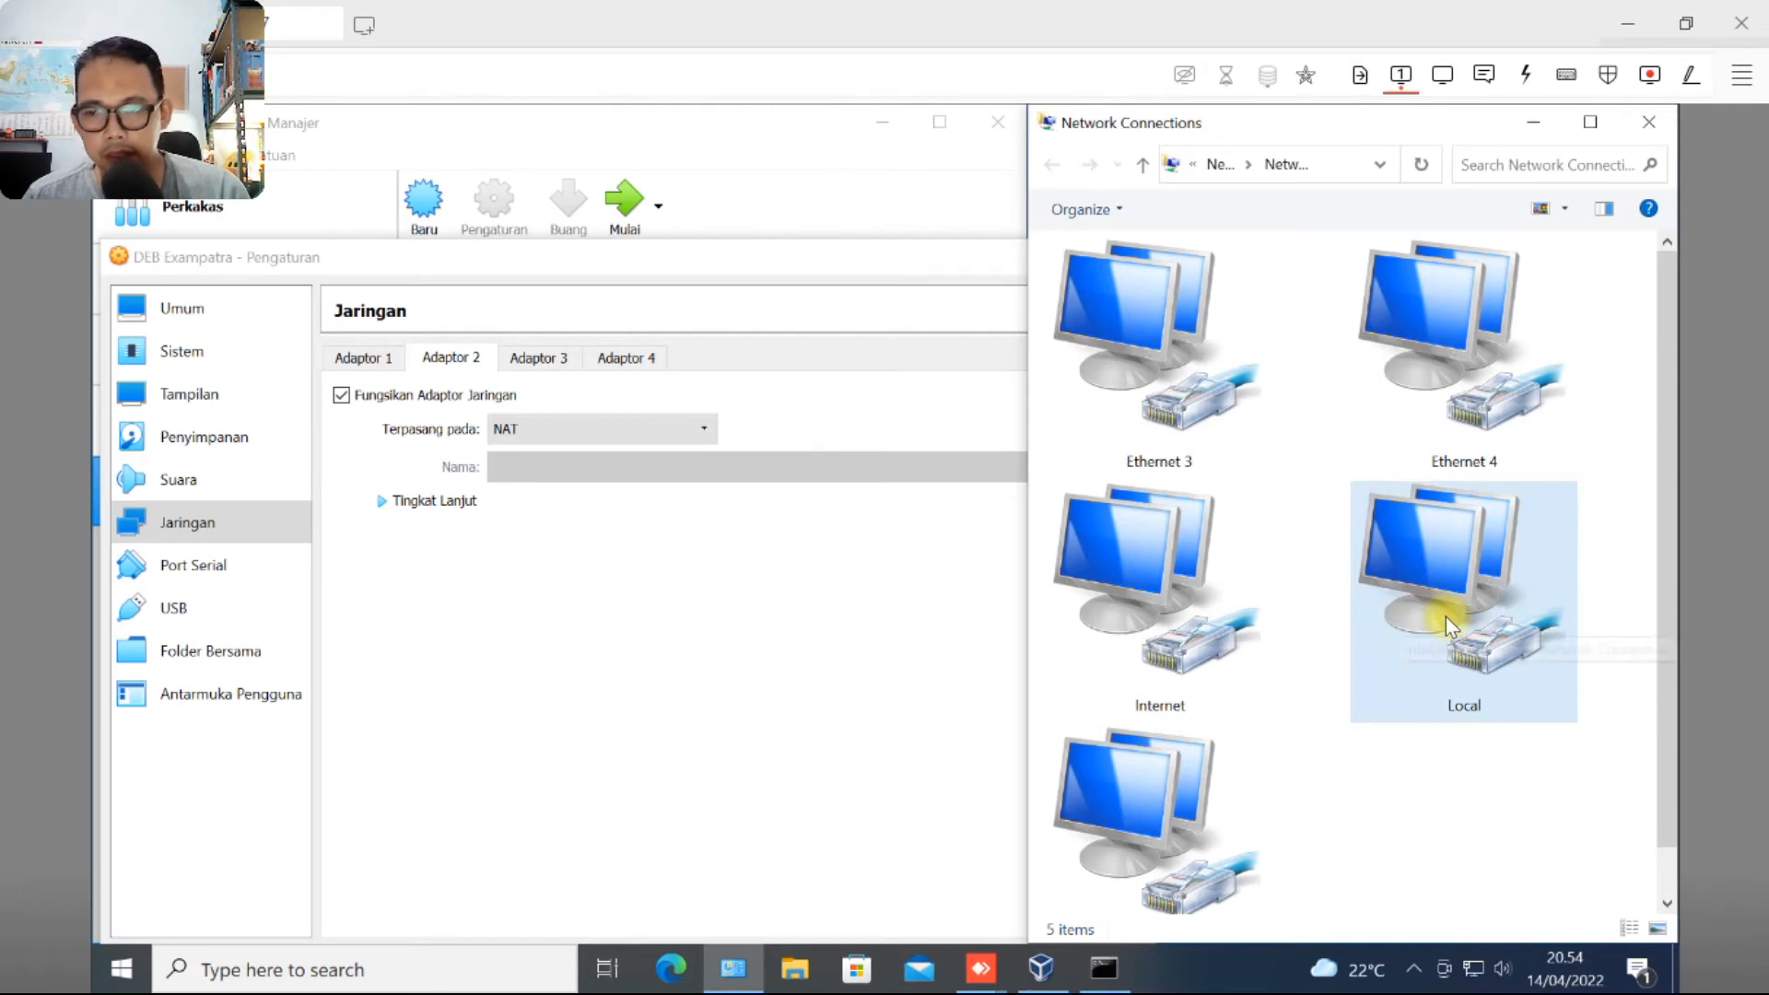
pyautogui.click(1446, 616)
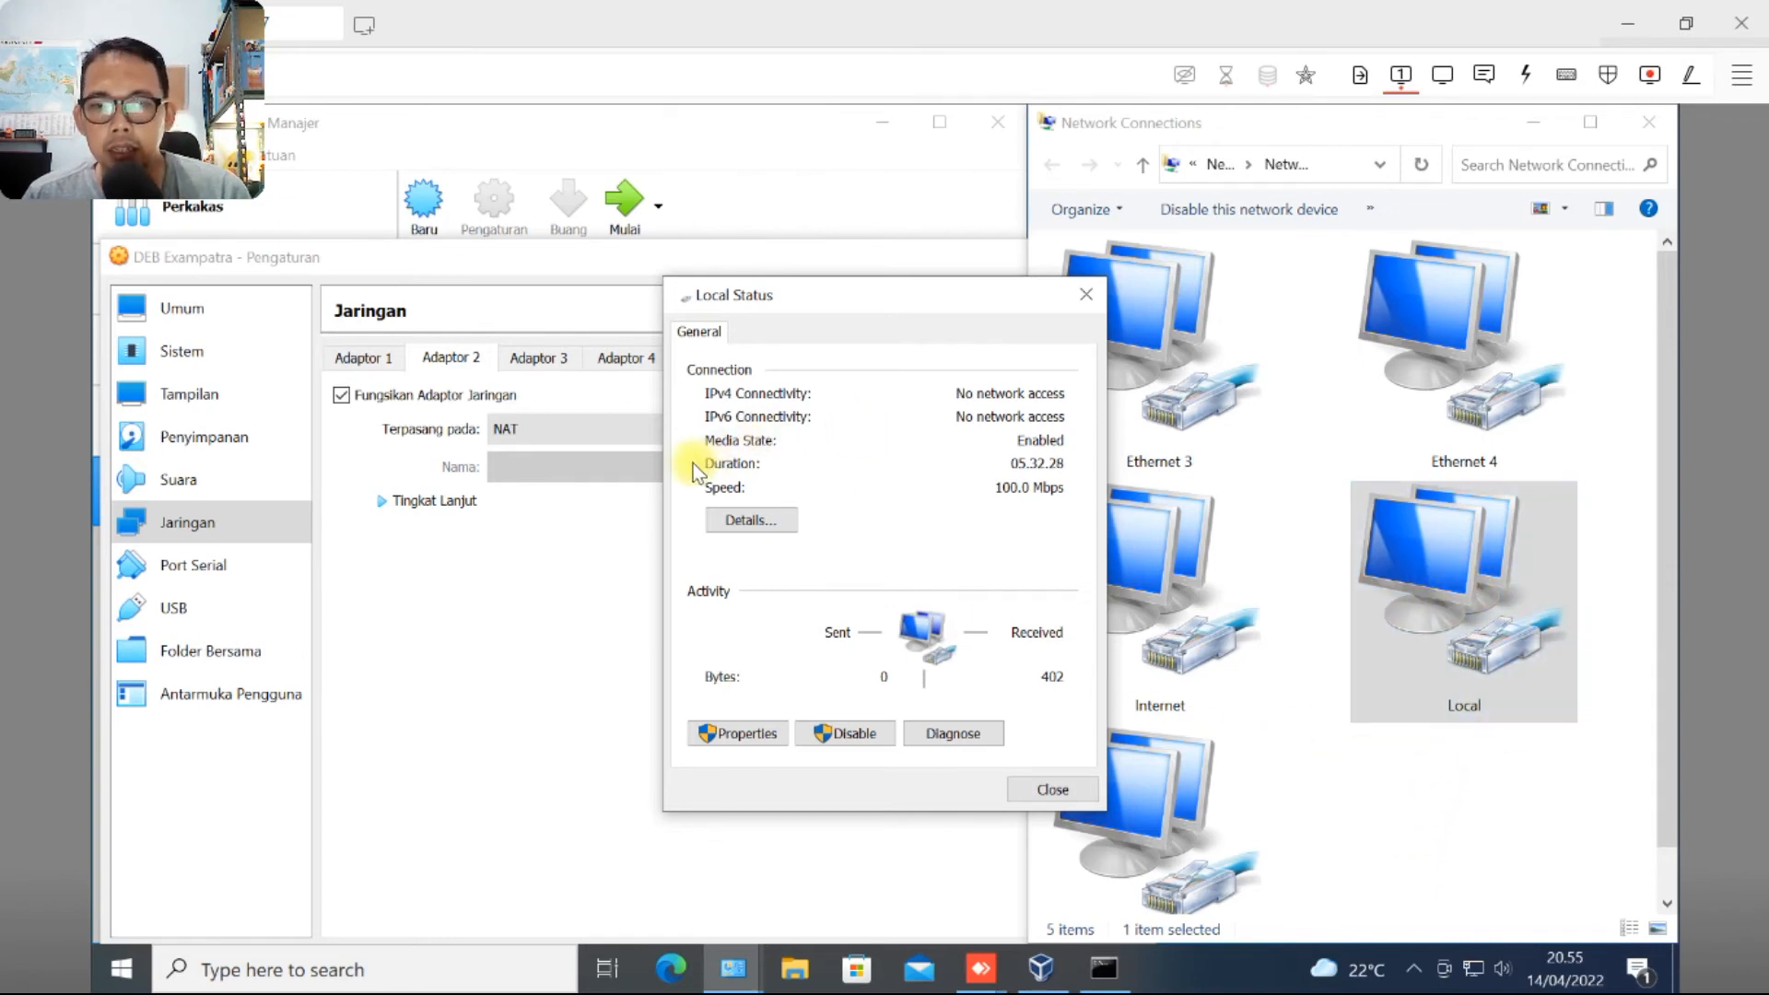
pyautogui.click(743, 734)
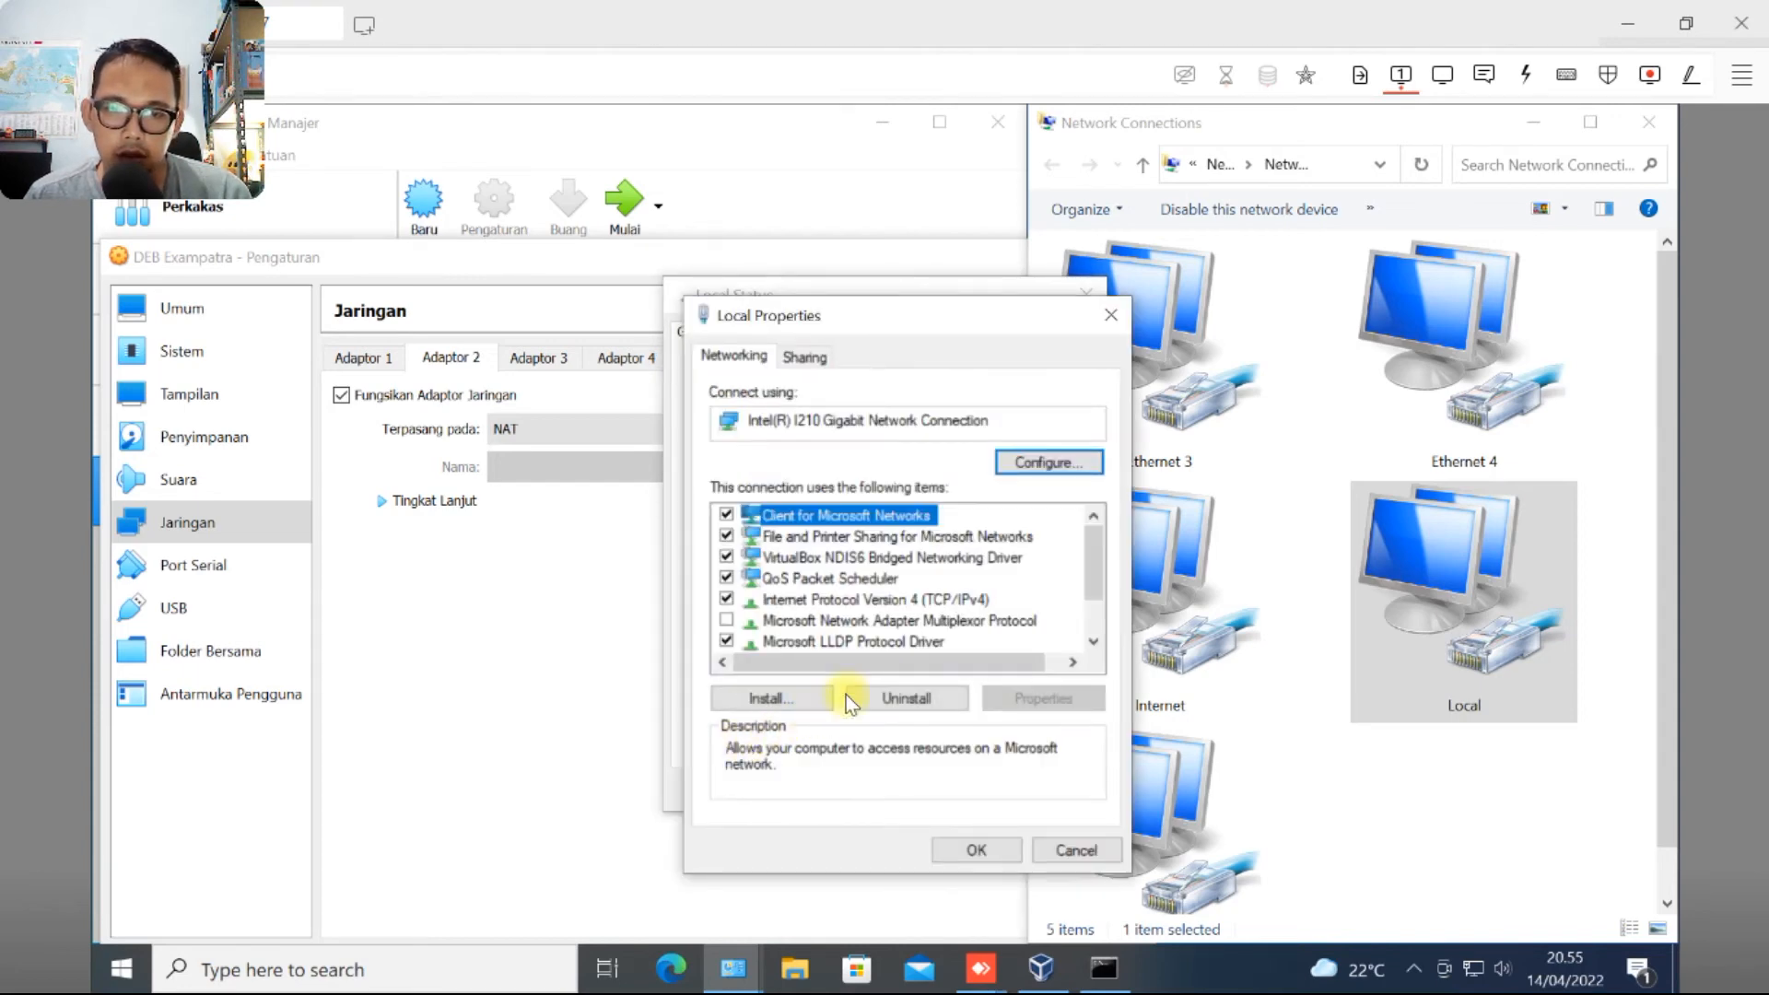
pyautogui.doubleClick(871, 599)
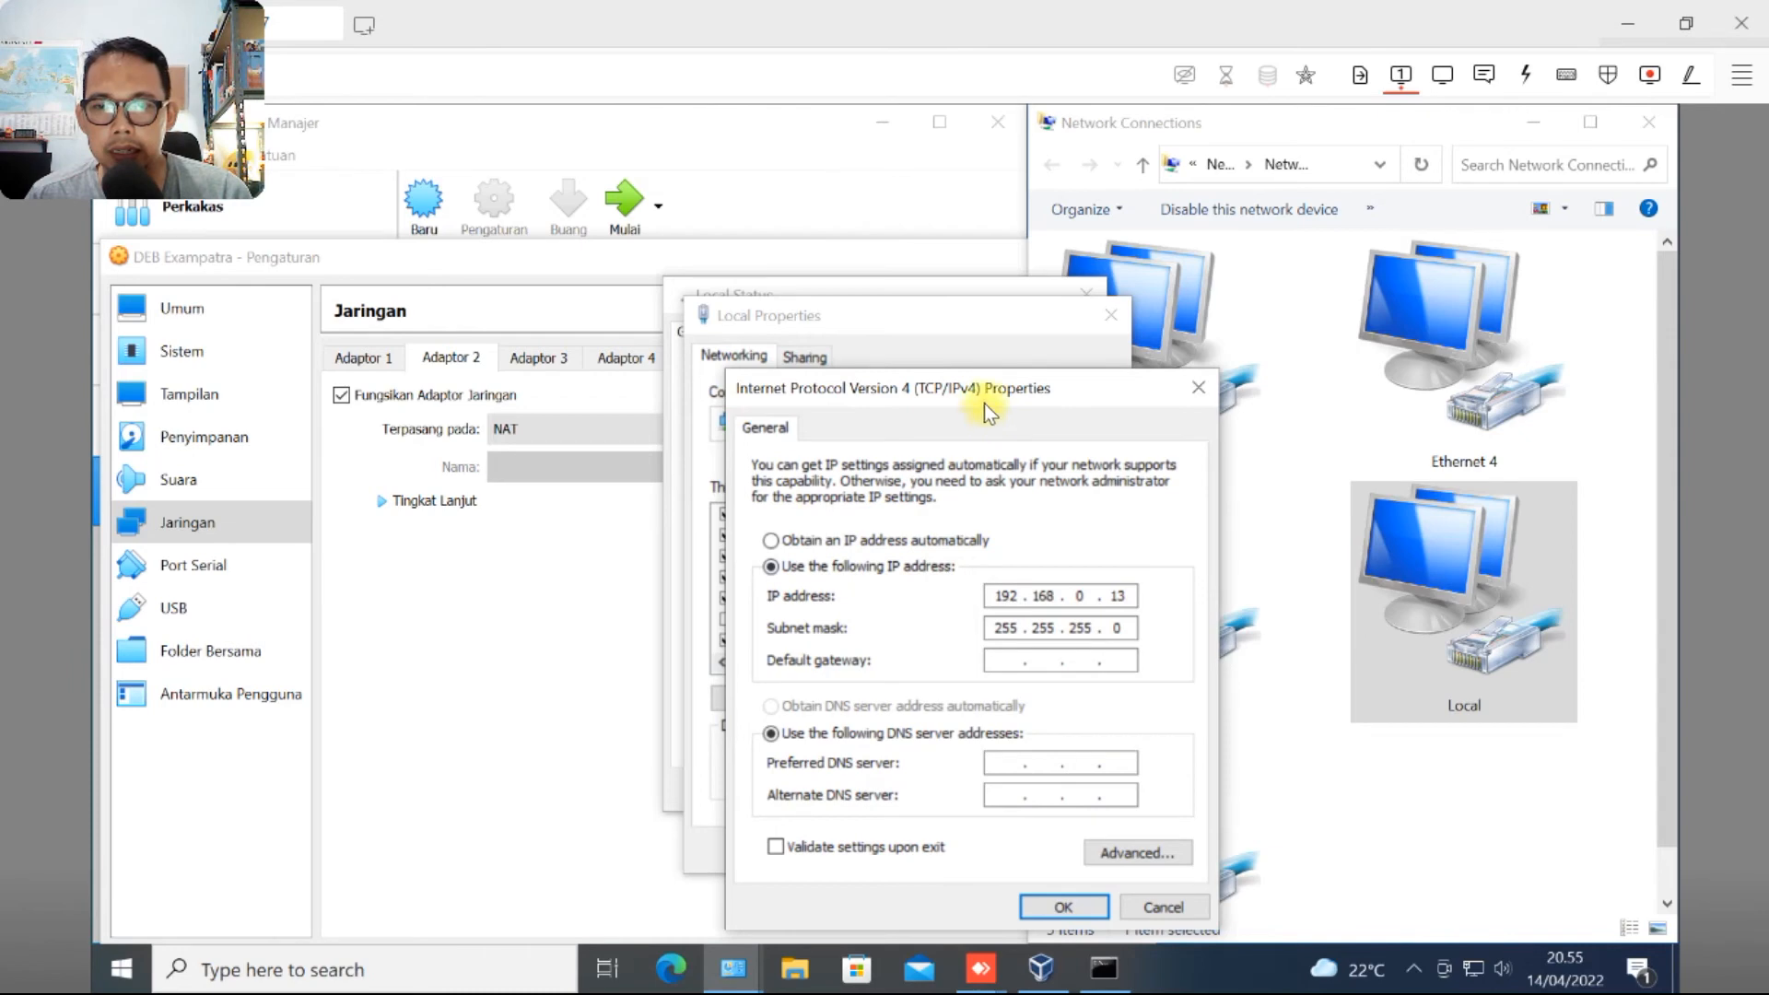
pyautogui.moveTo(993, 396); pyautogui.dragTo(1102, 251)
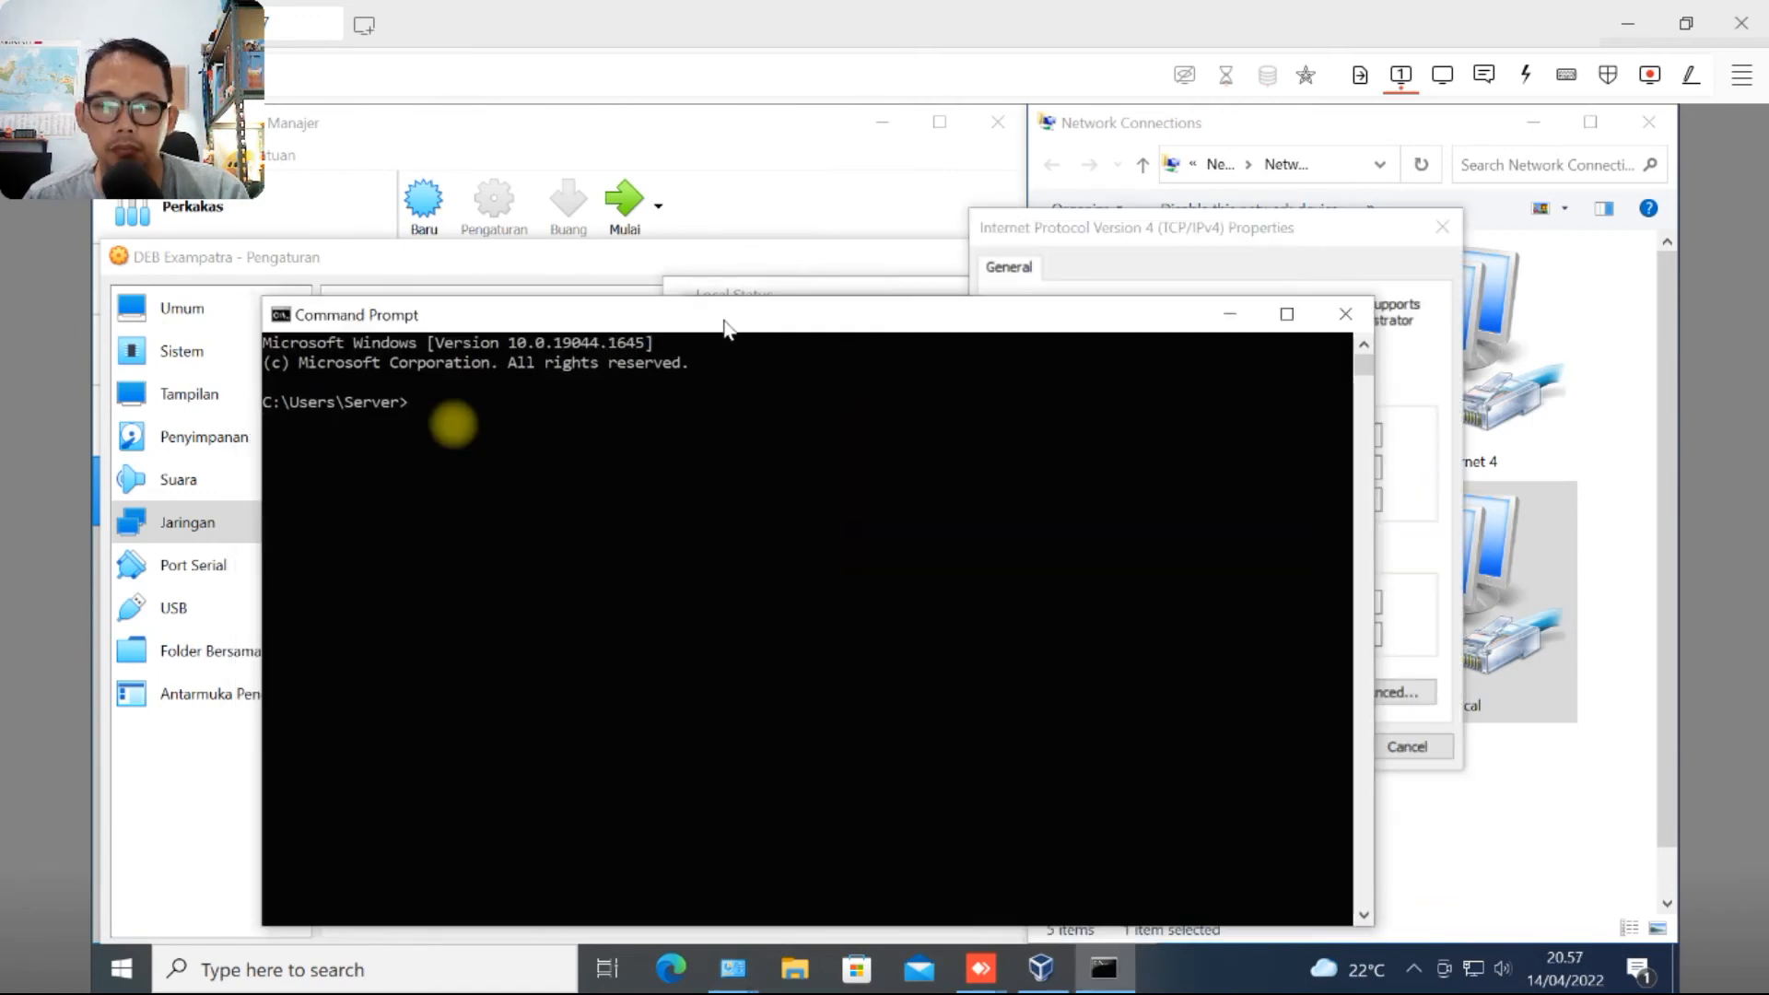
# Step: Switch to Command Prompt and ping 192.168.0.100 to test the connection to the virtual machine
pyautogui.moveTo(724, 314); pyautogui.dragTo(823, 221)
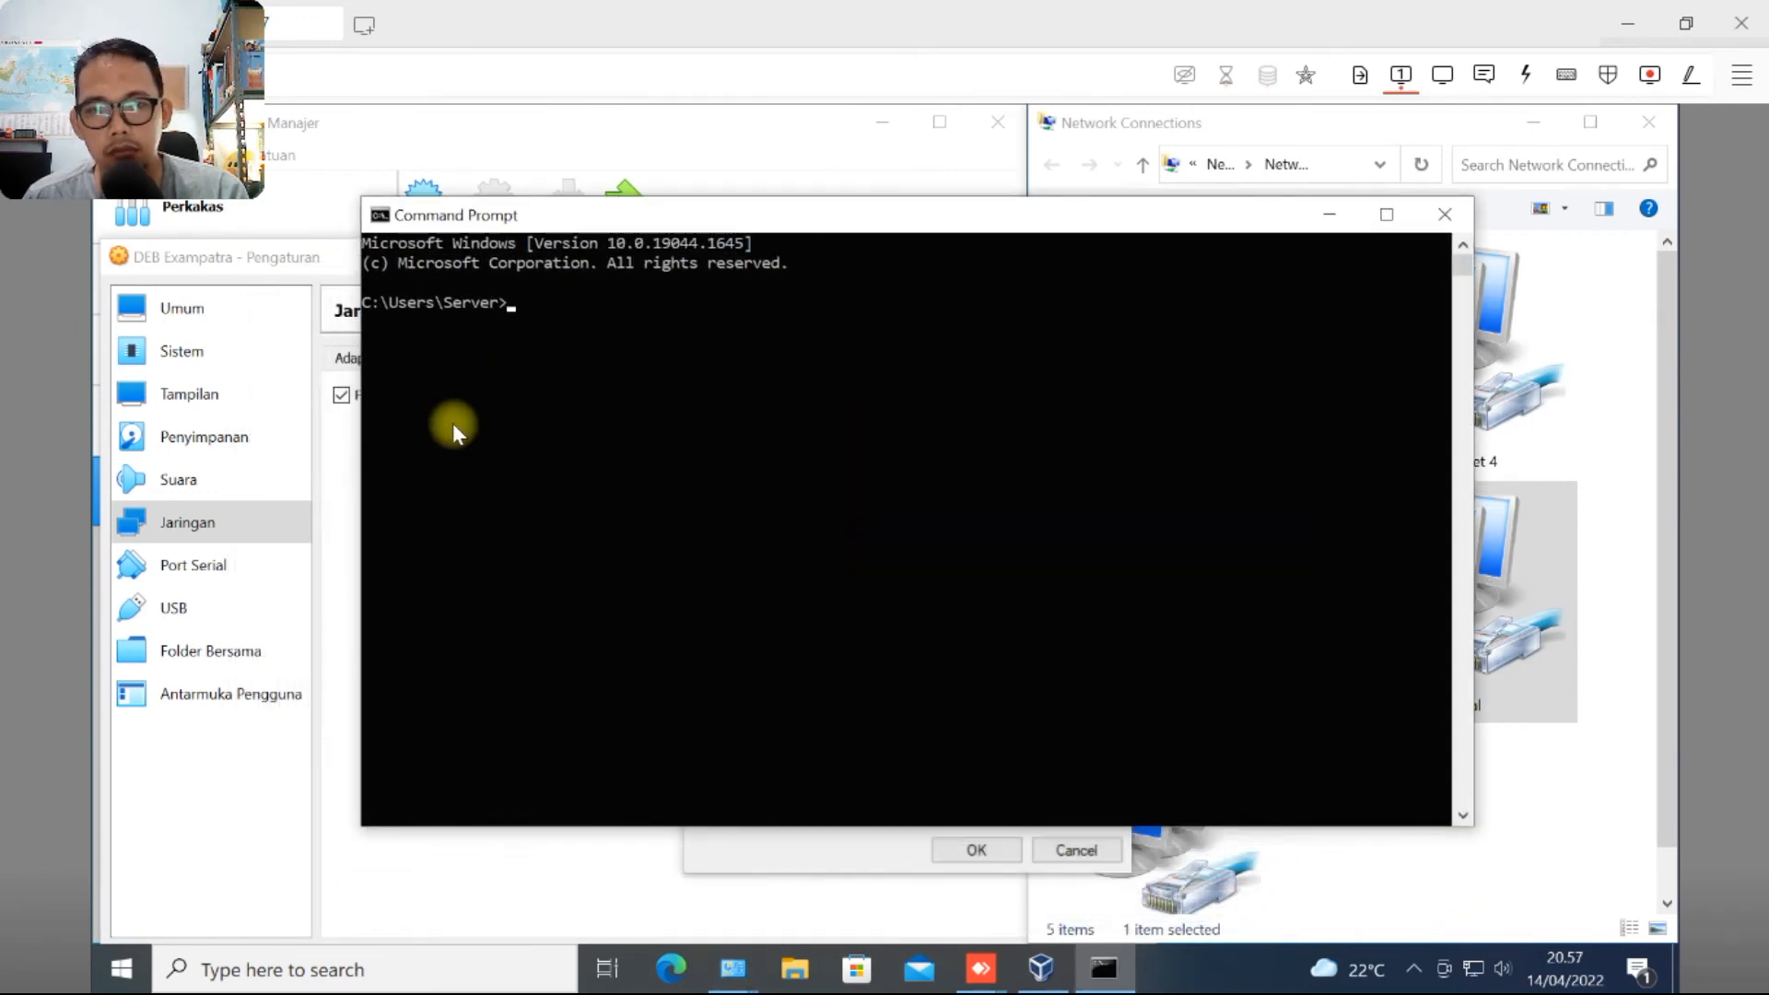
pyautogui.write('ping 19')
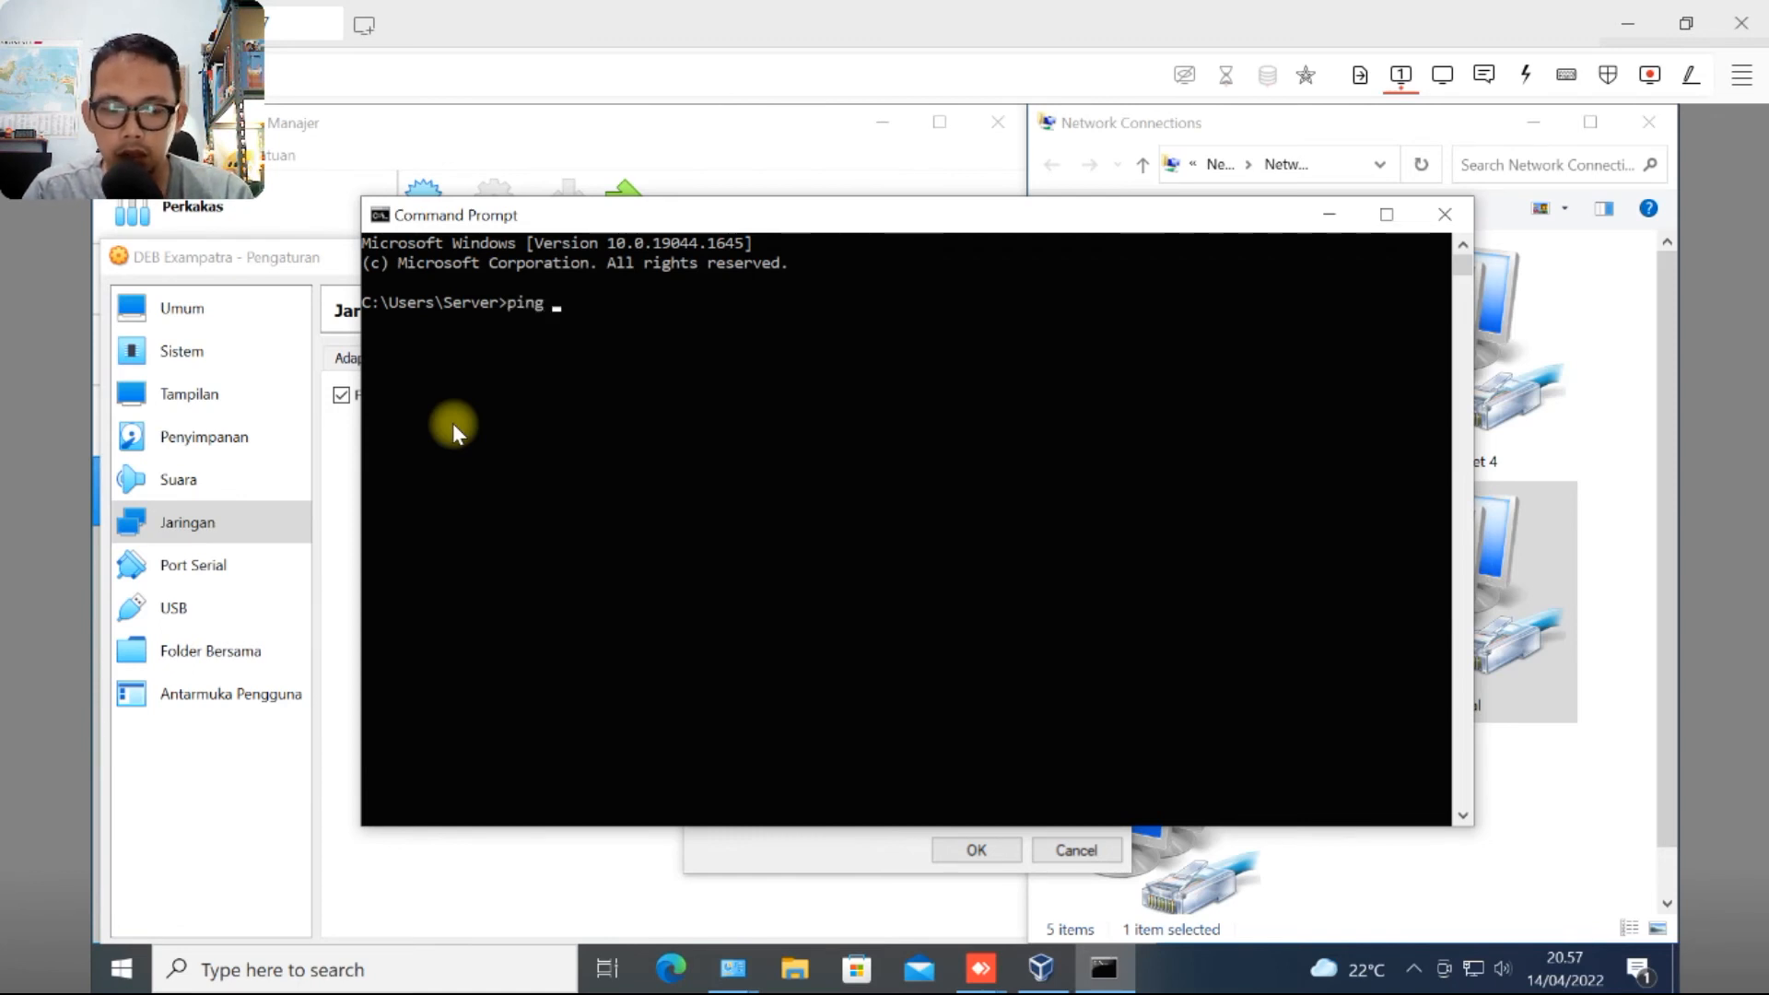
pyautogui.write('2.')
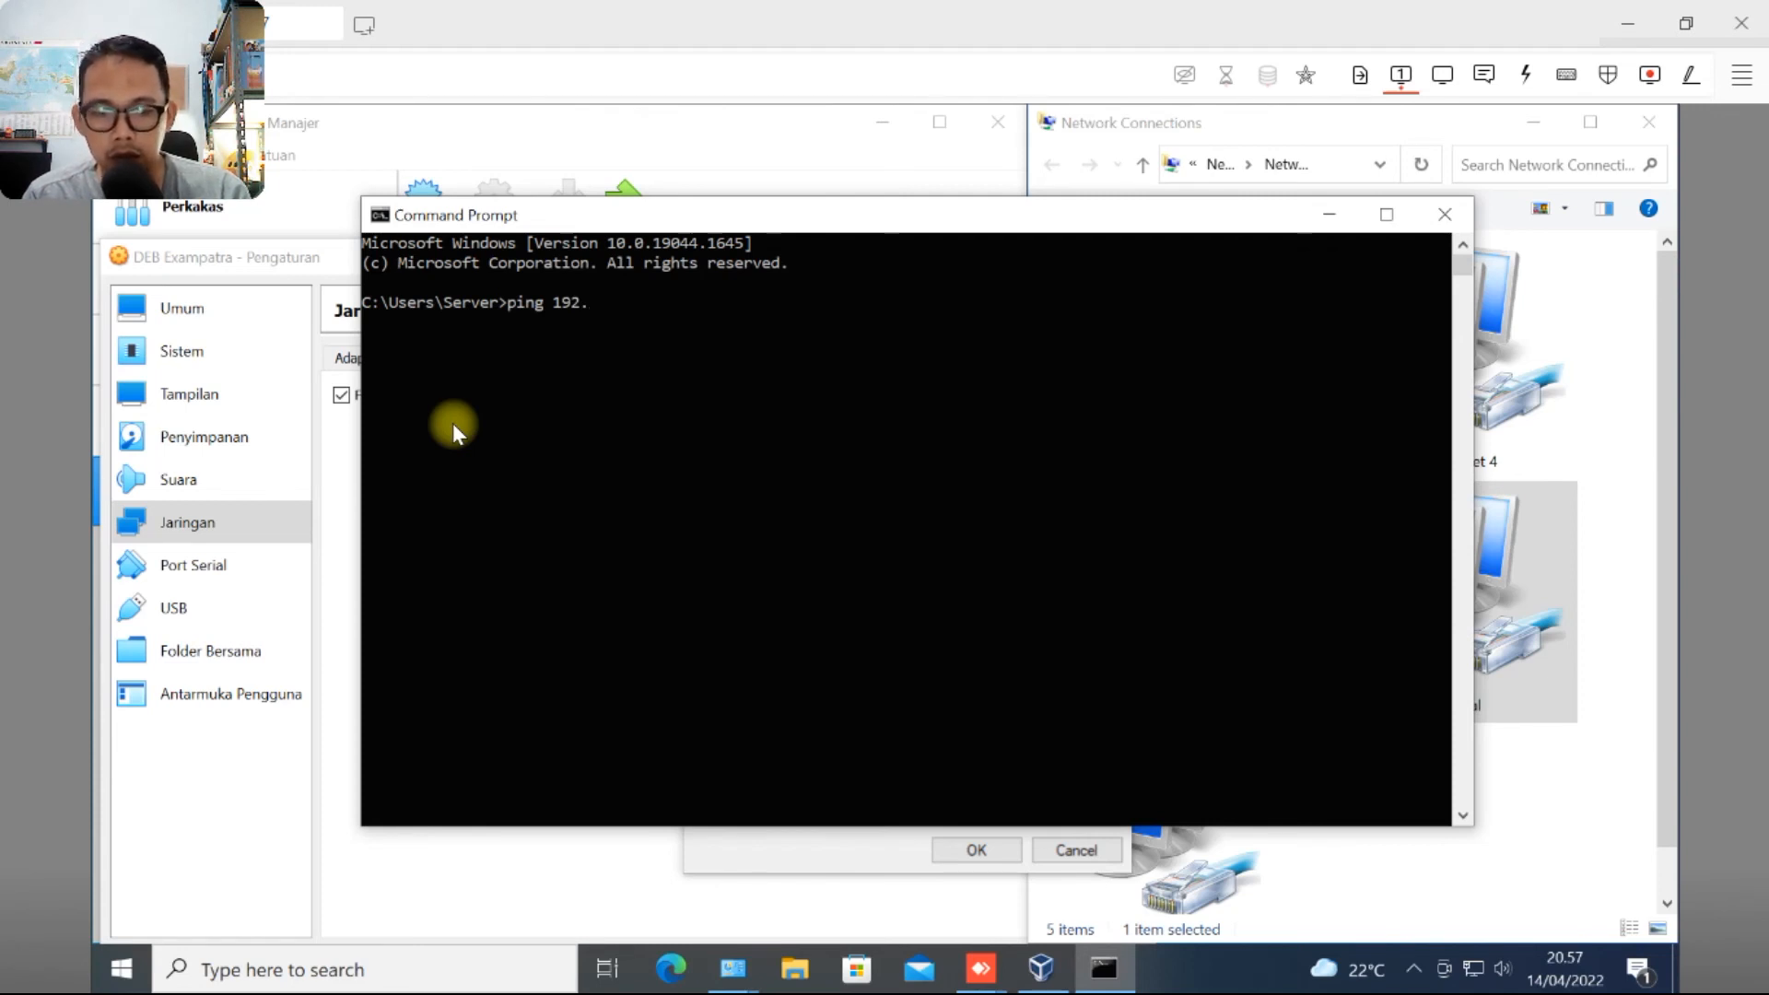
pyautogui.write('168')
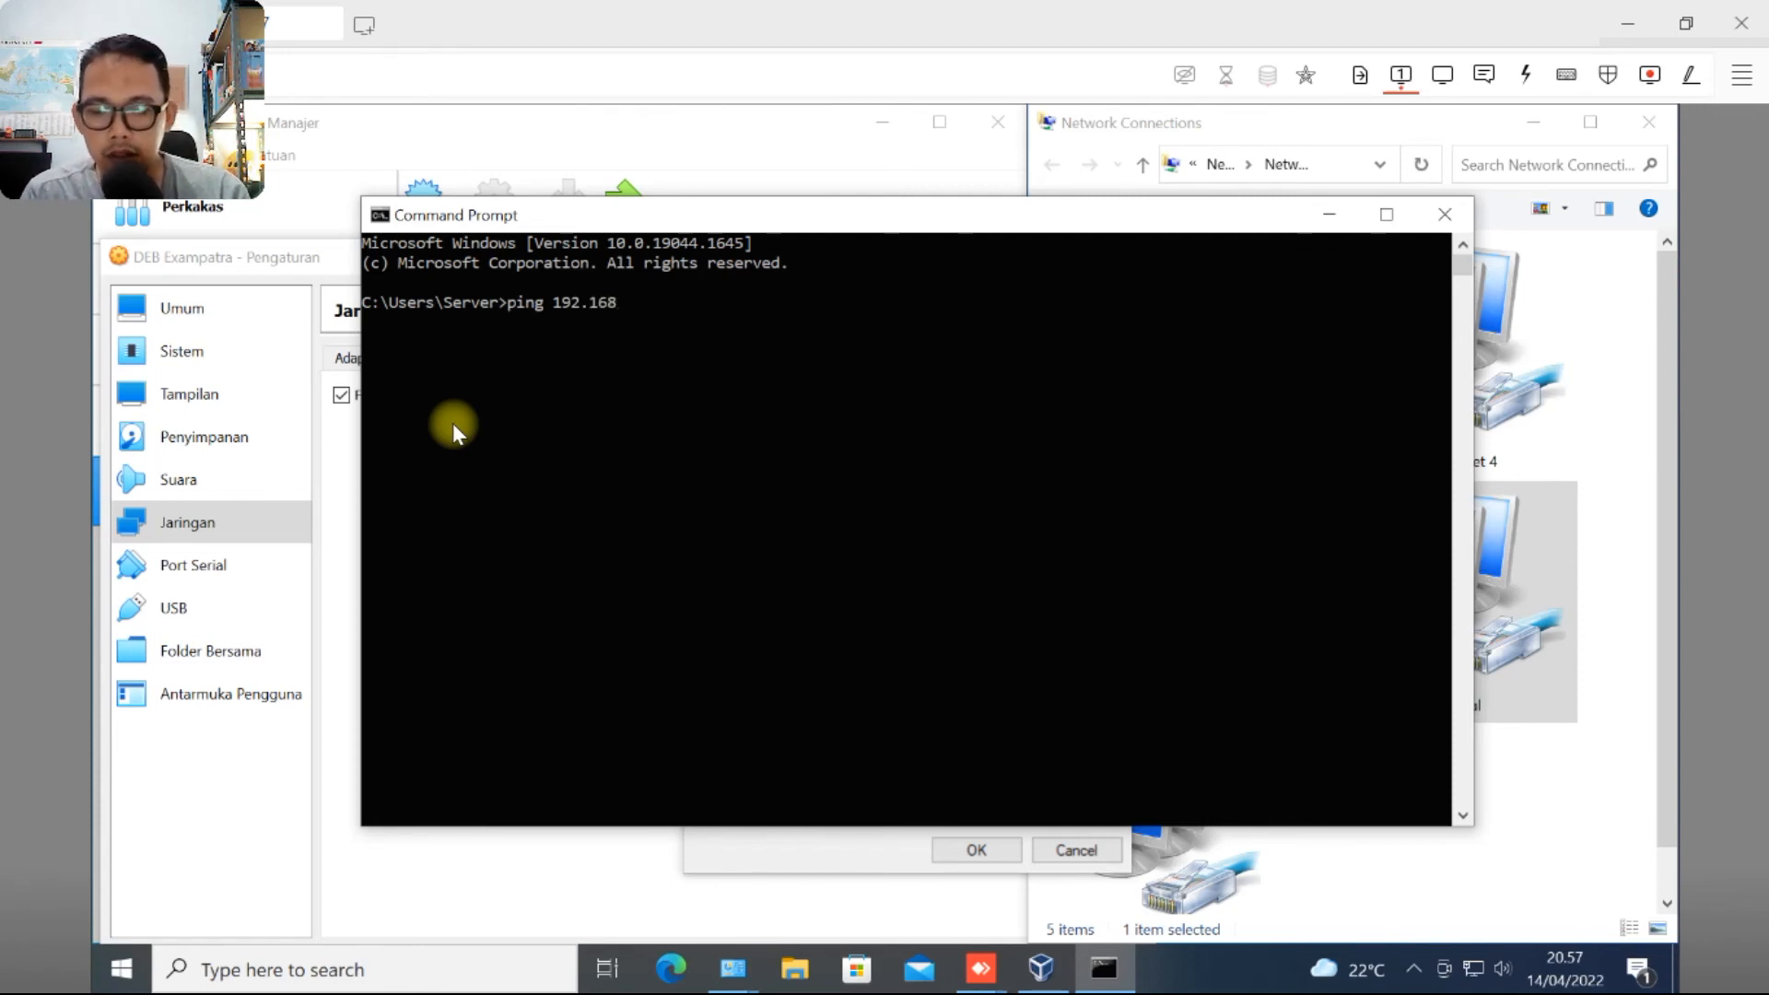
pyautogui.write('.0.100')
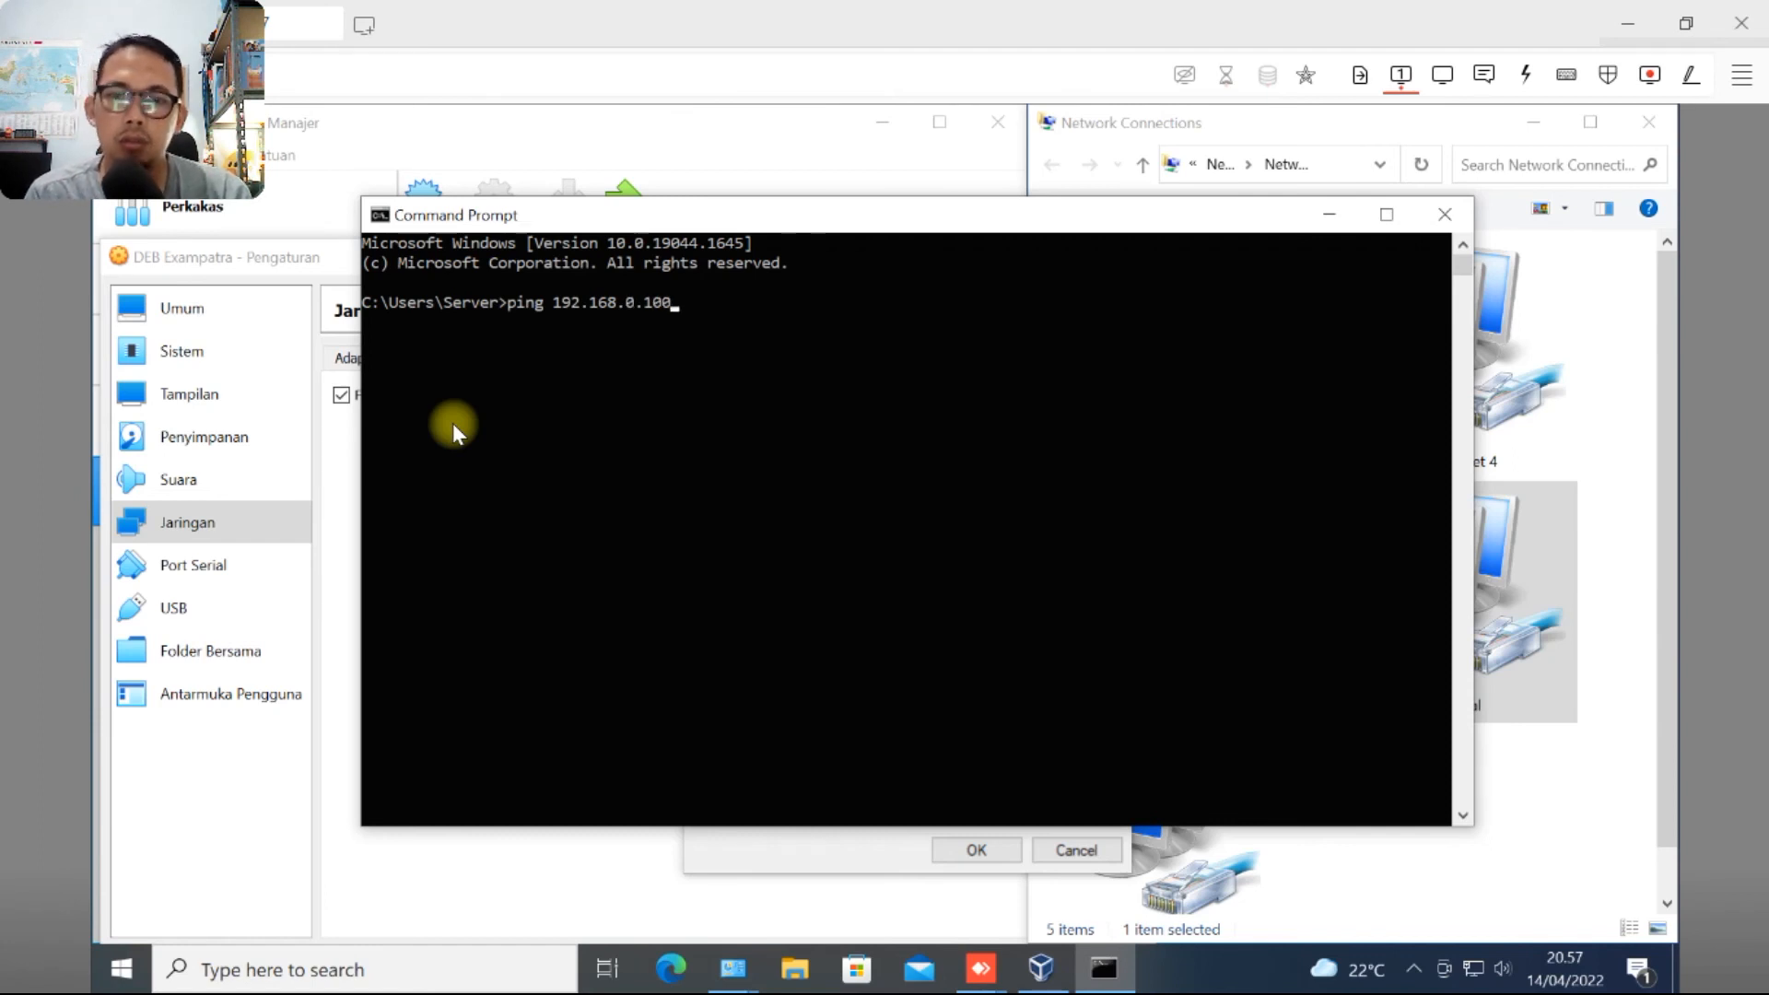
pyautogui.press('Return')
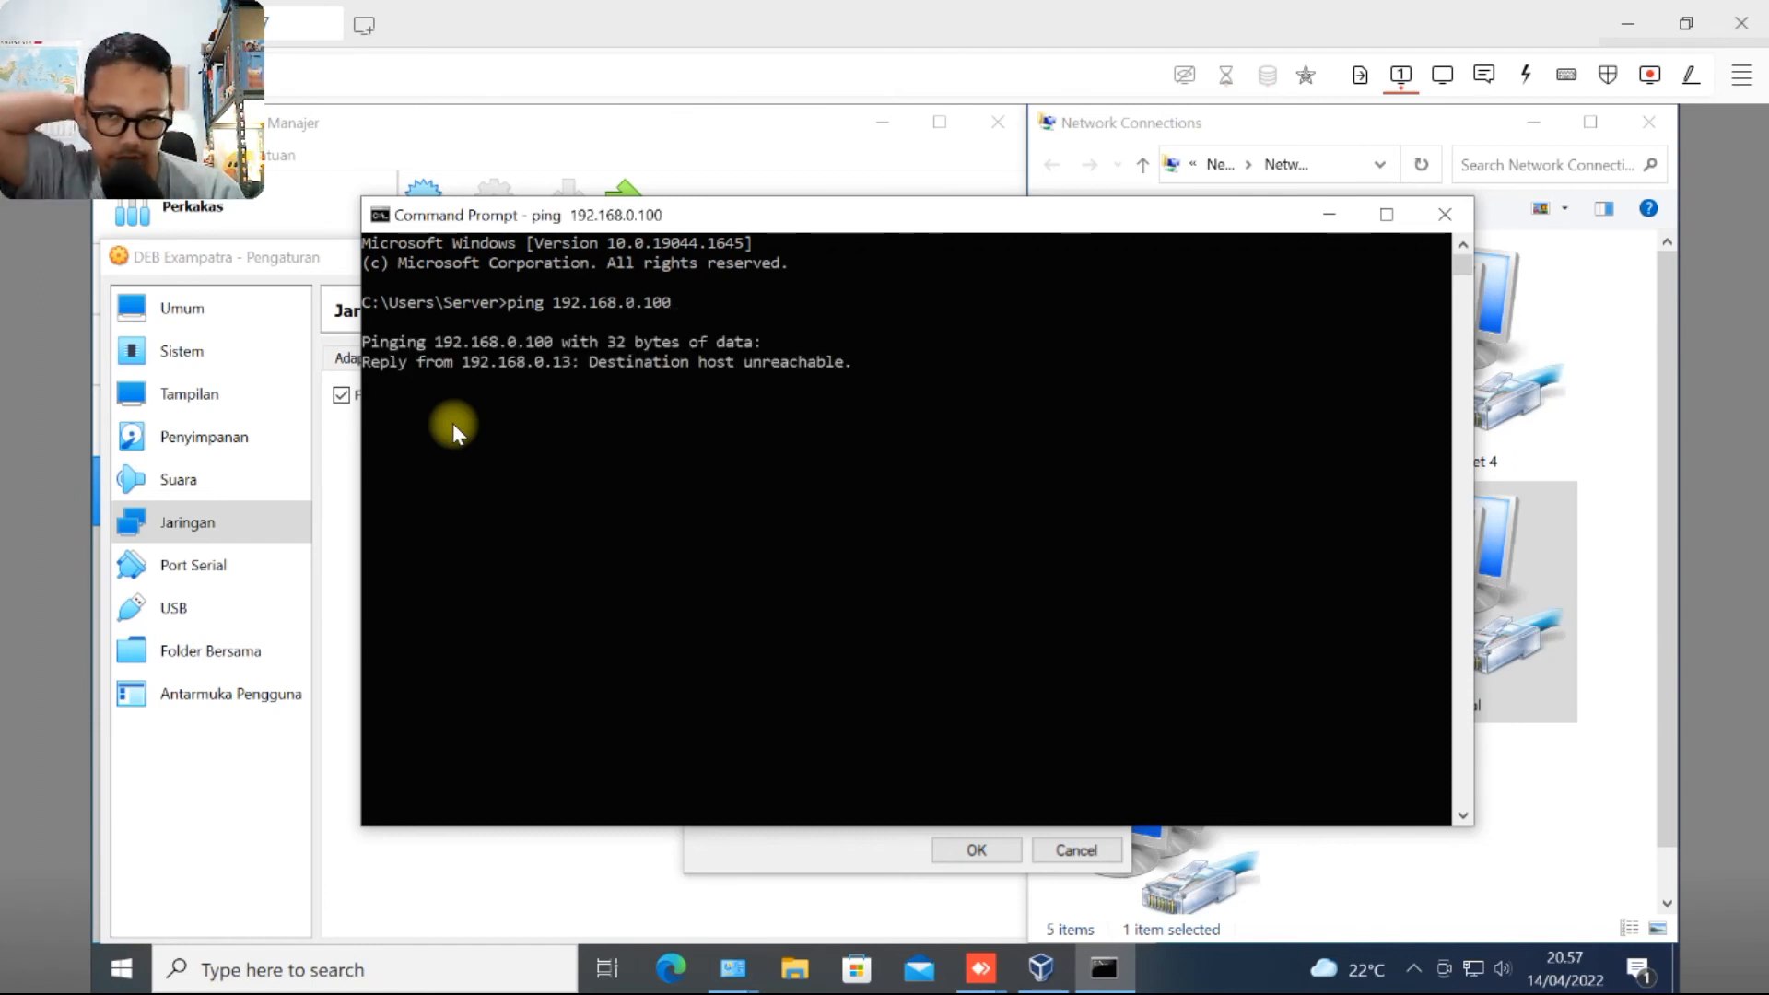